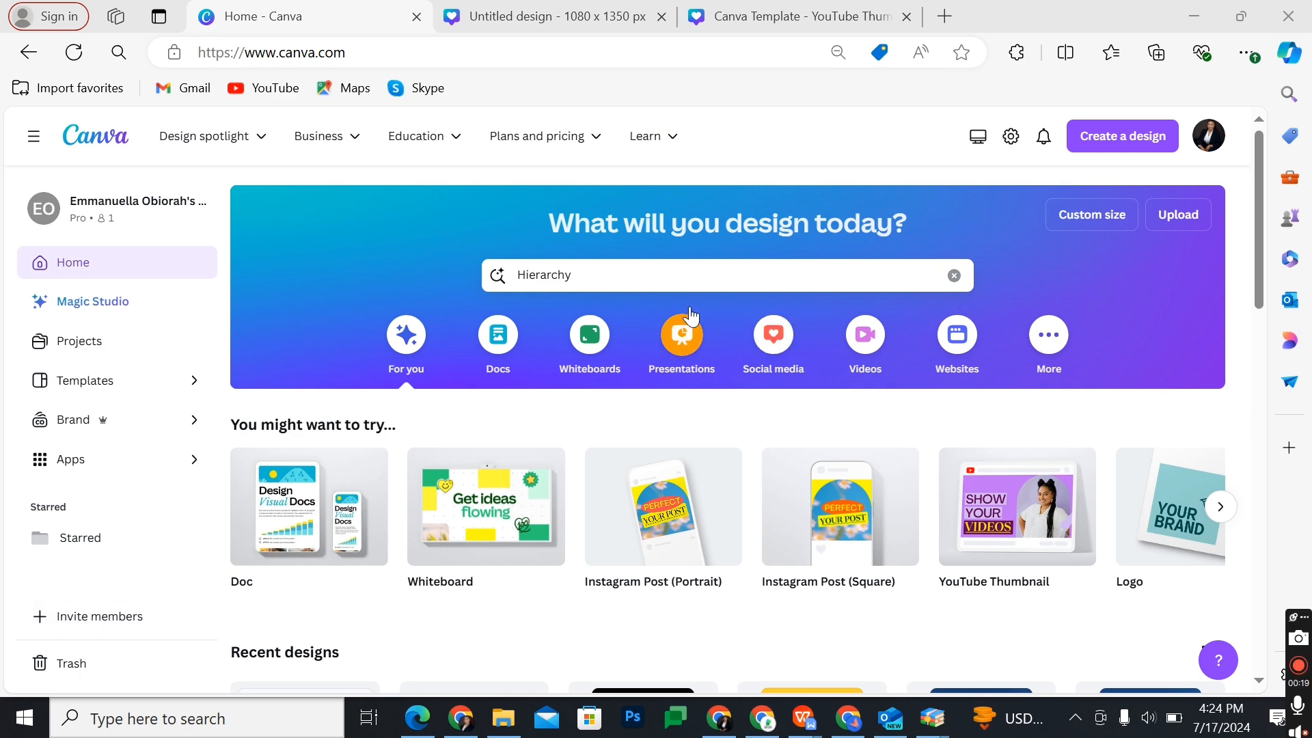
# Step: Search the templates for "Hierarchy charts"
pyautogui.click(581, 276)
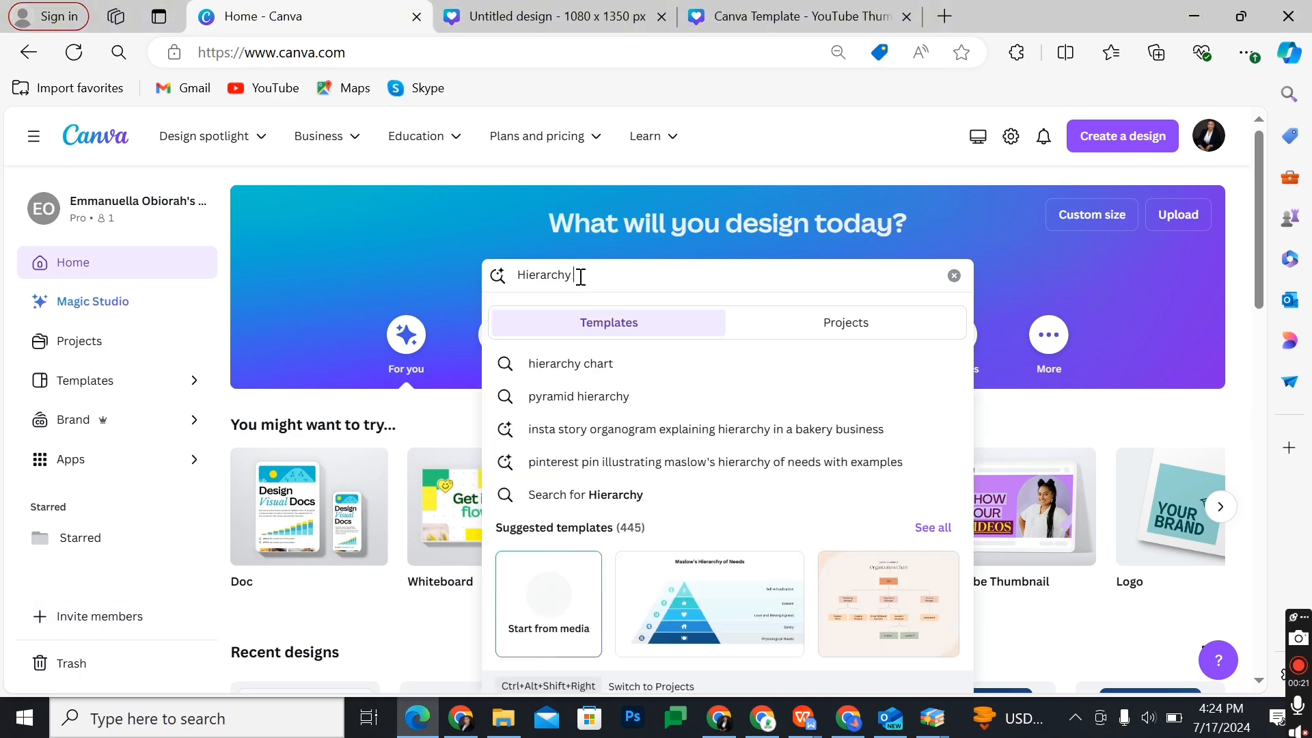
pyautogui.write('c')
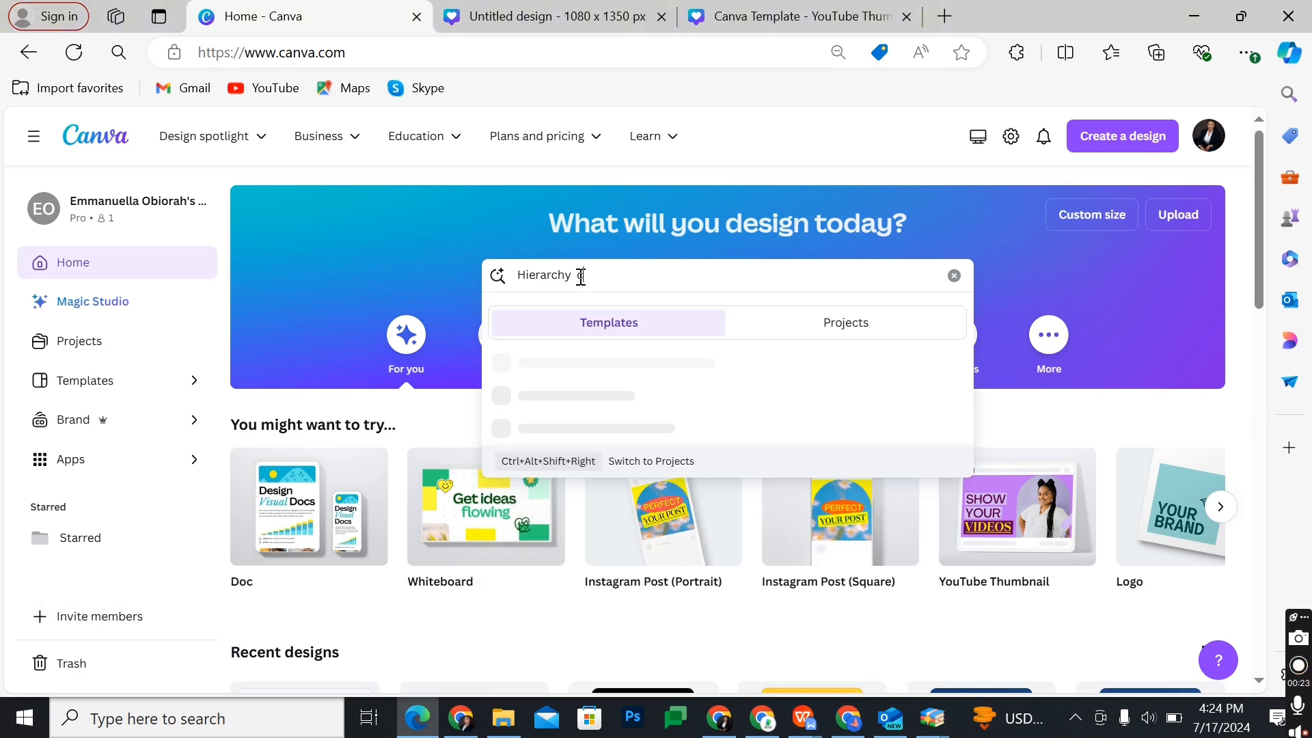
pyautogui.write('hart')
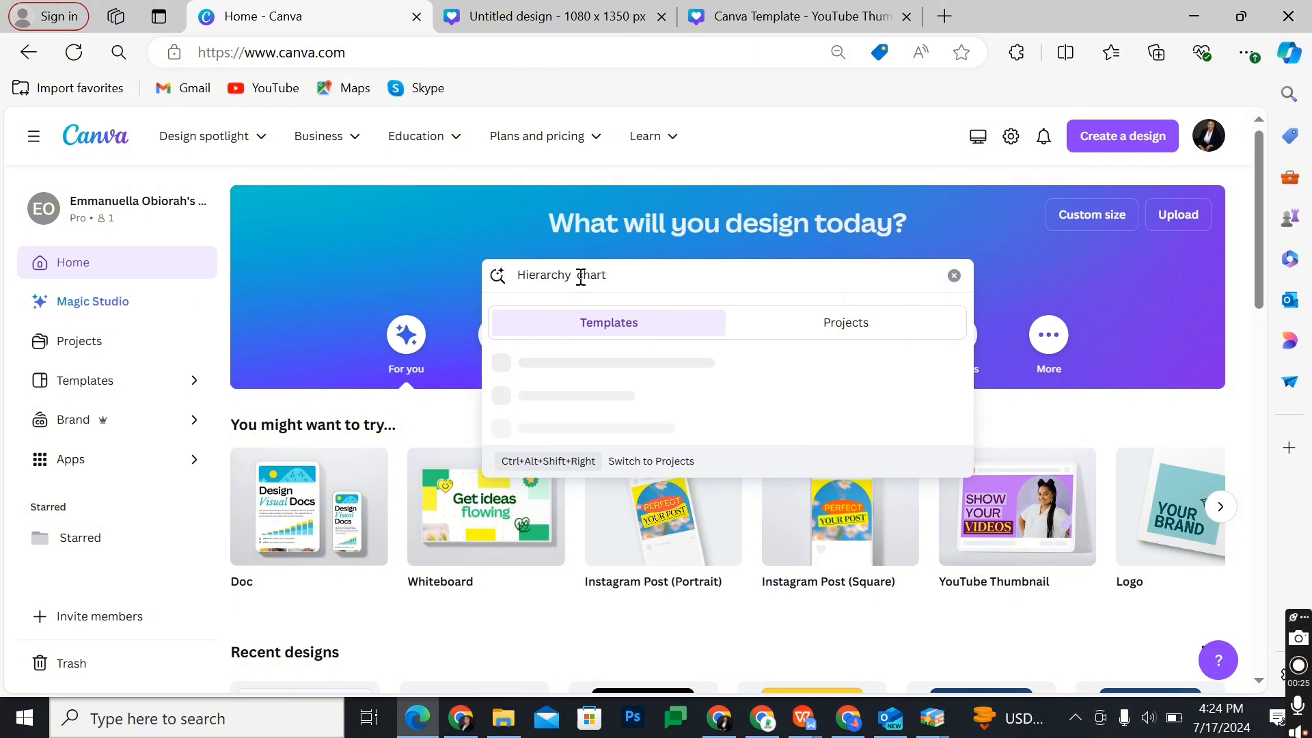
pyautogui.write('s')
pyautogui.press('Return')
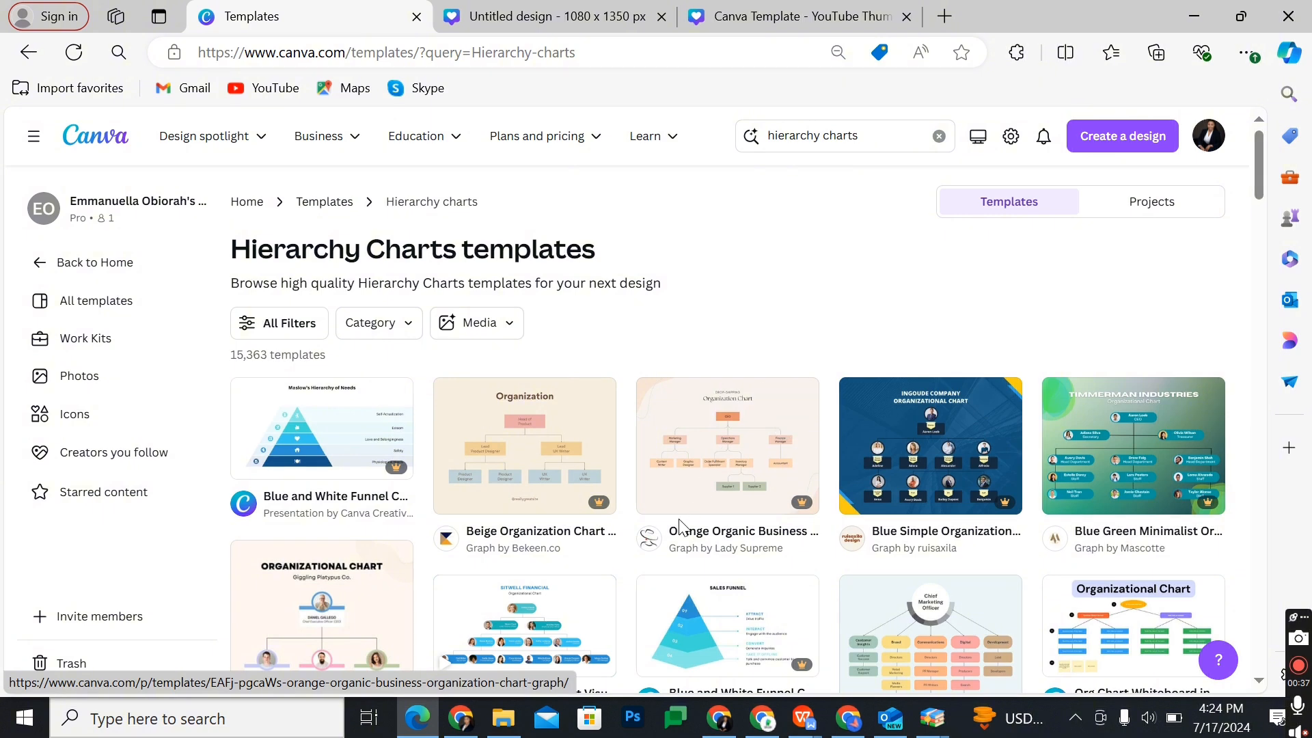
# Step: Browse the hierarchy chart templates and open the Blue Green Minimalist Organizational Chart Presentation for customising
pyautogui.scroll(-1, 678, 523)
pyautogui.scroll(-2, 679, 523)
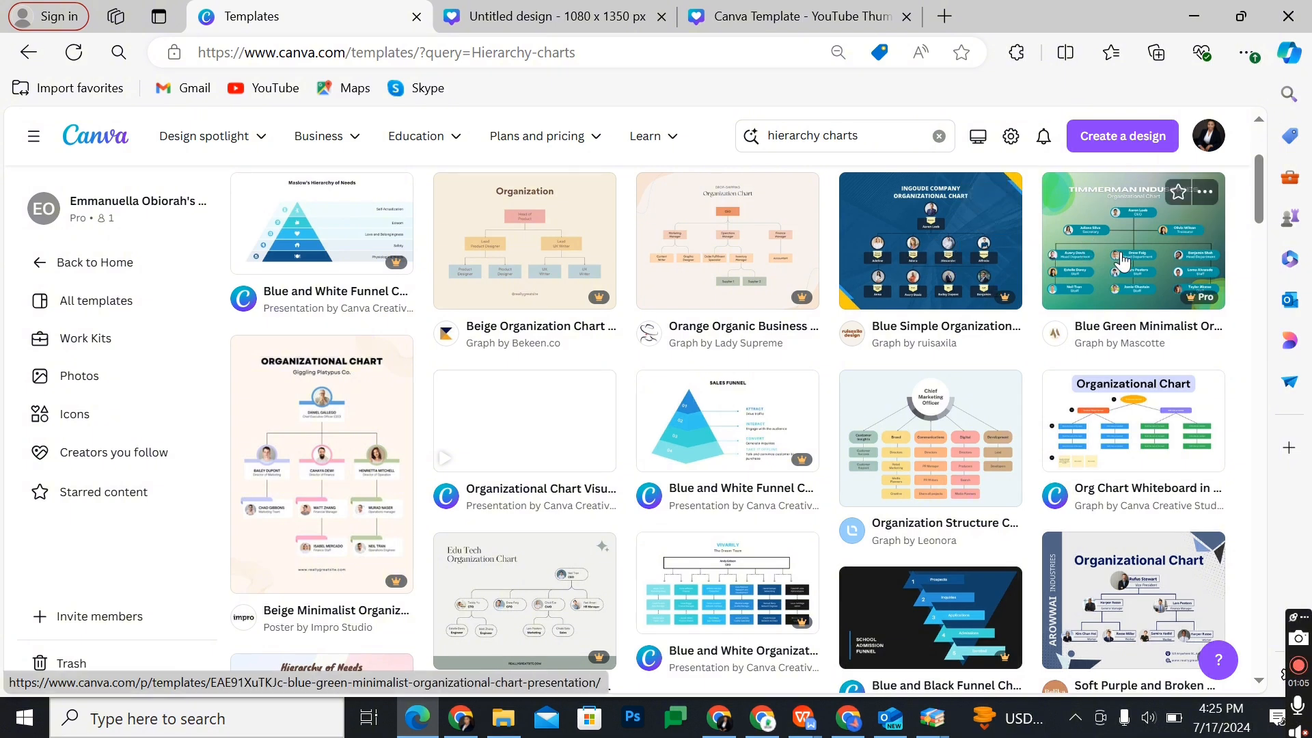
pyautogui.scroll(-10, 1122, 262)
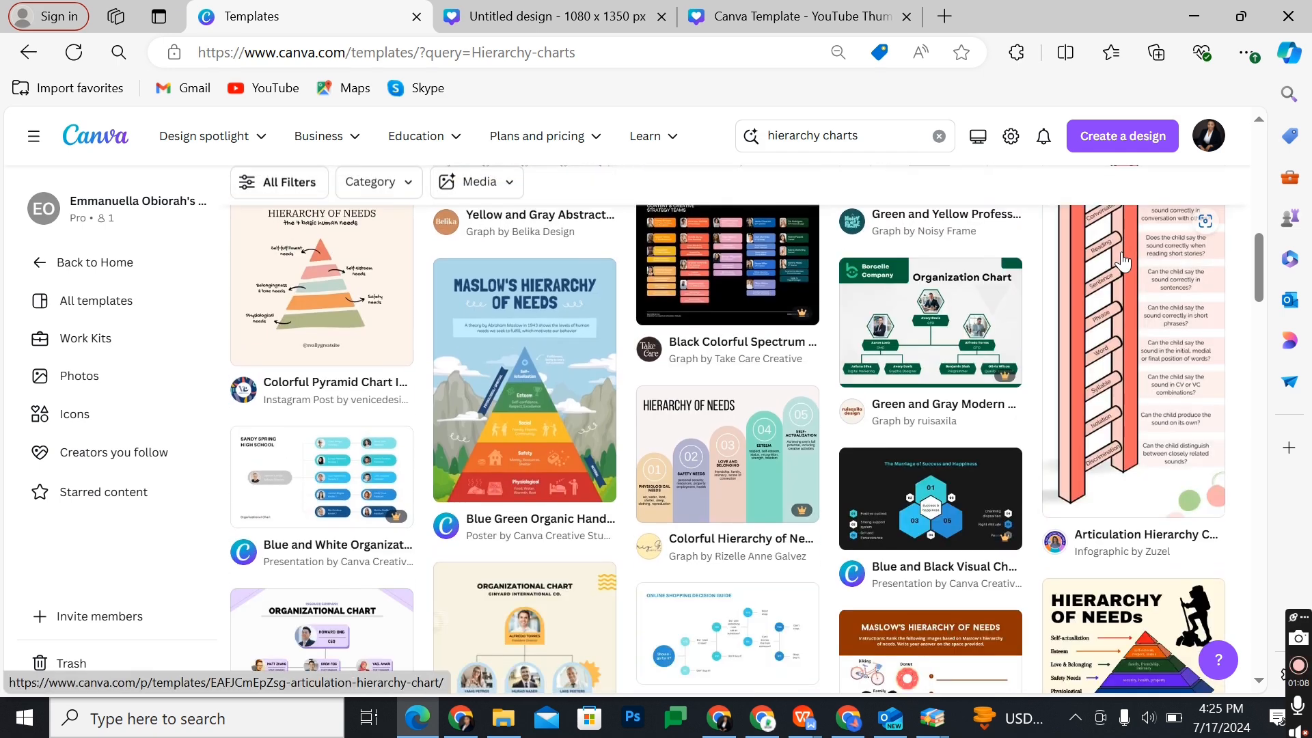
pyautogui.scroll(-4, 1123, 262)
pyautogui.scroll(15, 1123, 261)
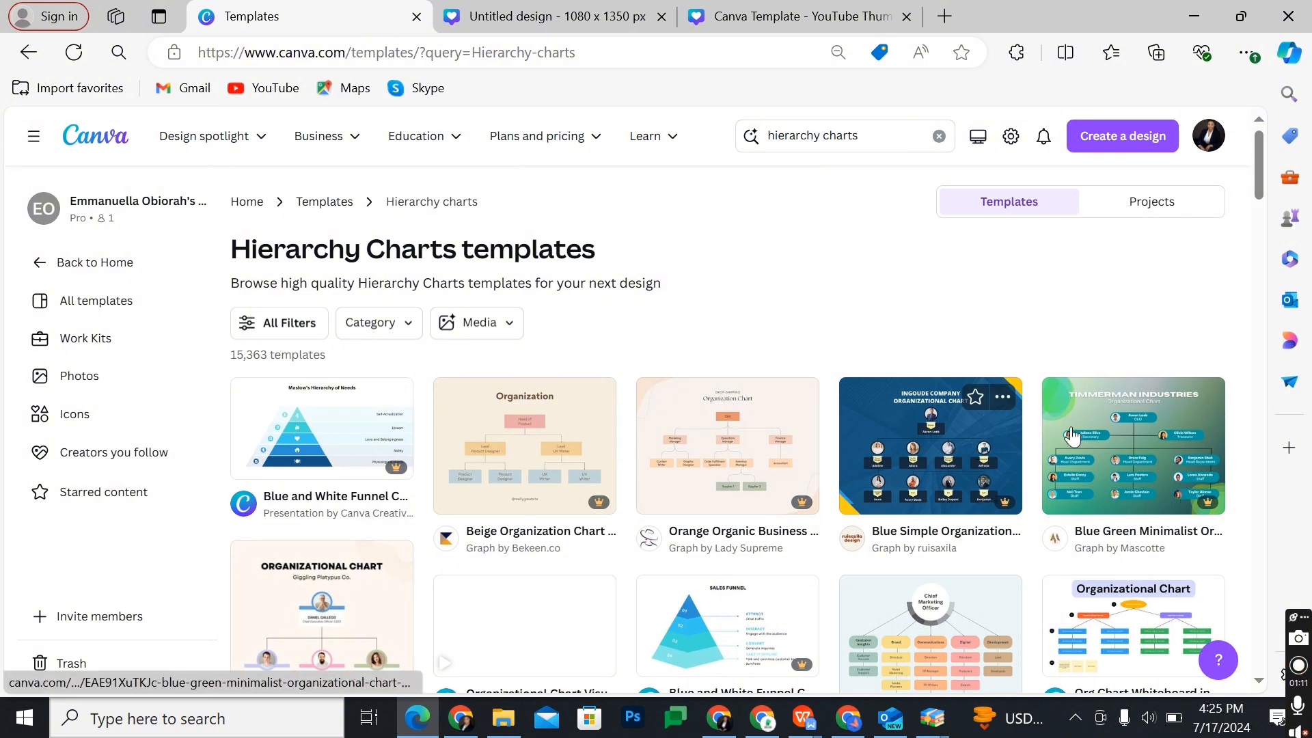
pyautogui.click(1083, 432)
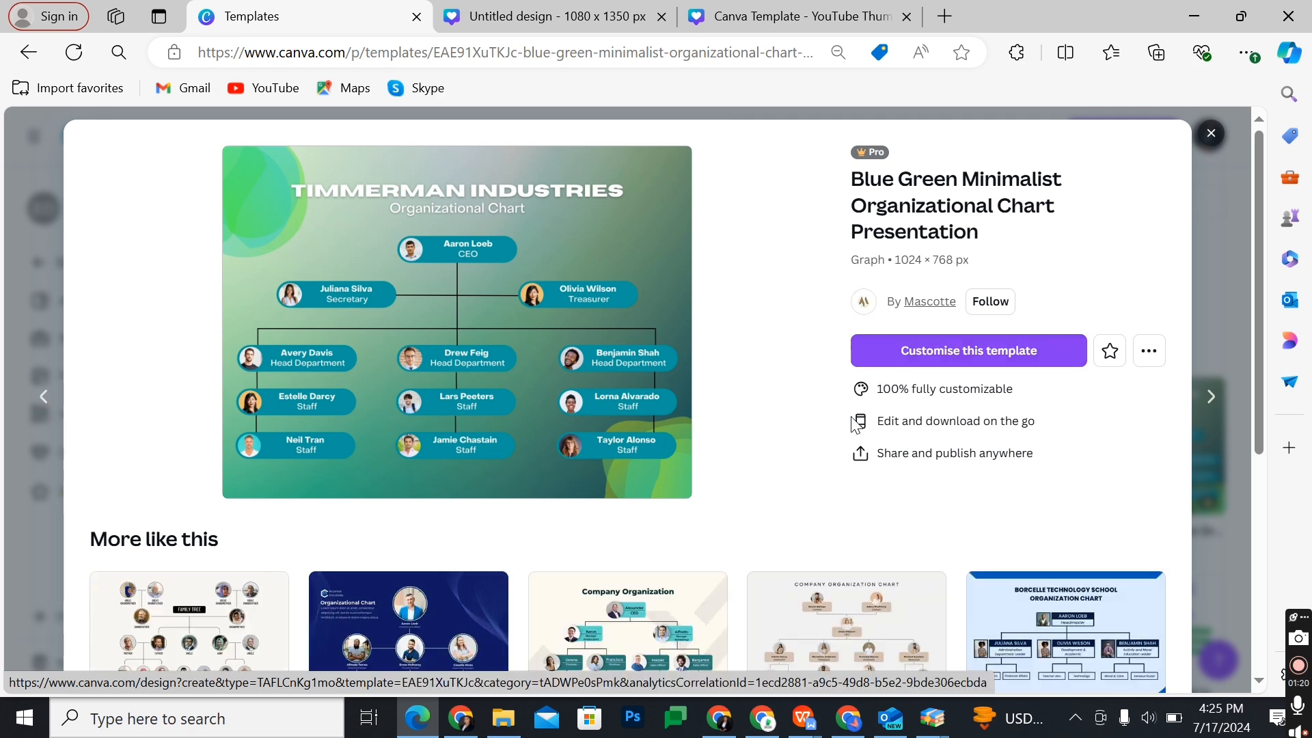
pyautogui.press('Escape')
pyautogui.scroll(-4, 851, 418)
pyautogui.scroll(4, 851, 419)
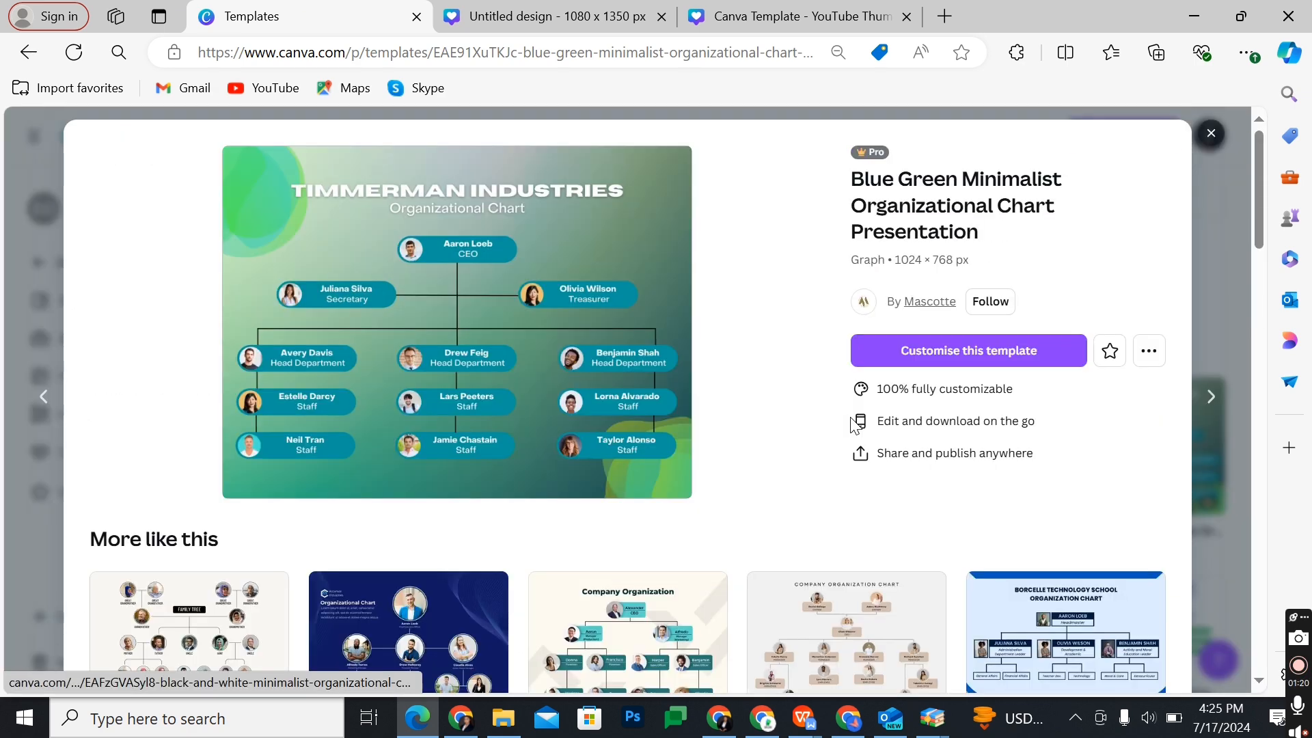
pyautogui.click(940, 350)
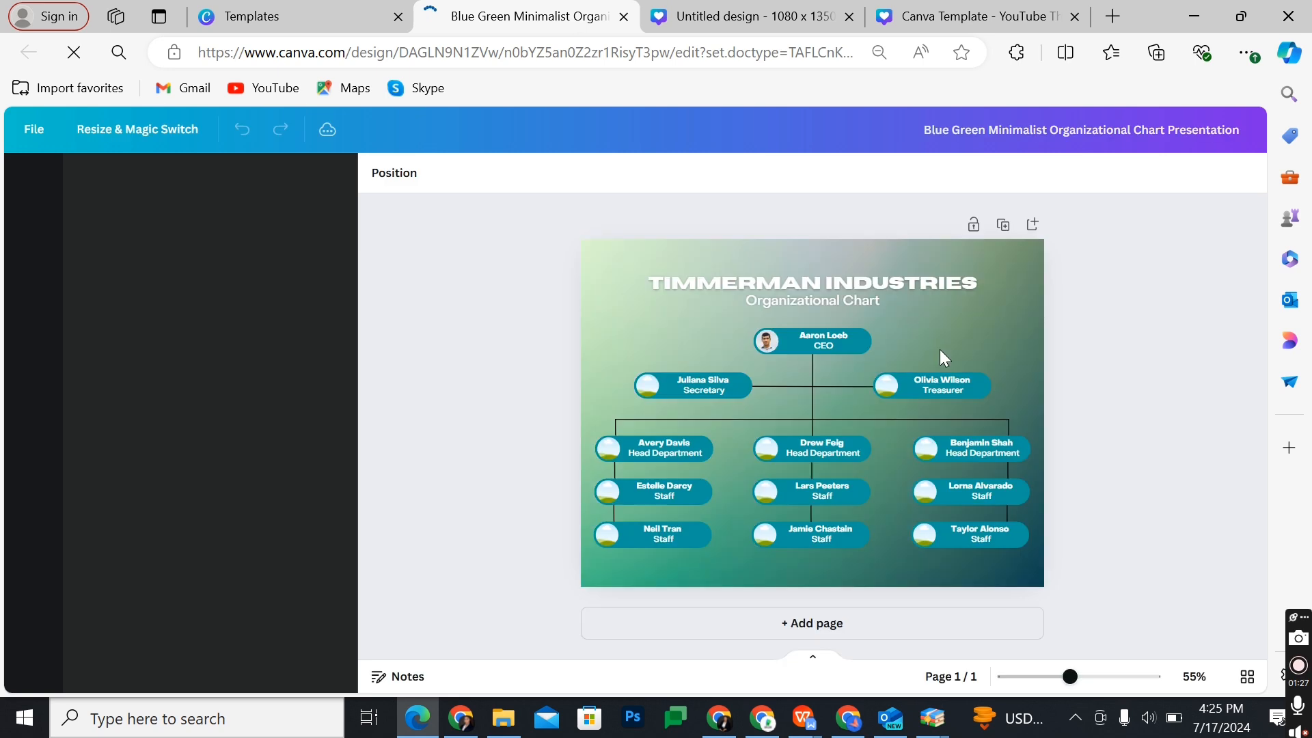
# Step: Replace the chart's main title with "BEE HIVE HOMES"
pyautogui.click(821, 280)
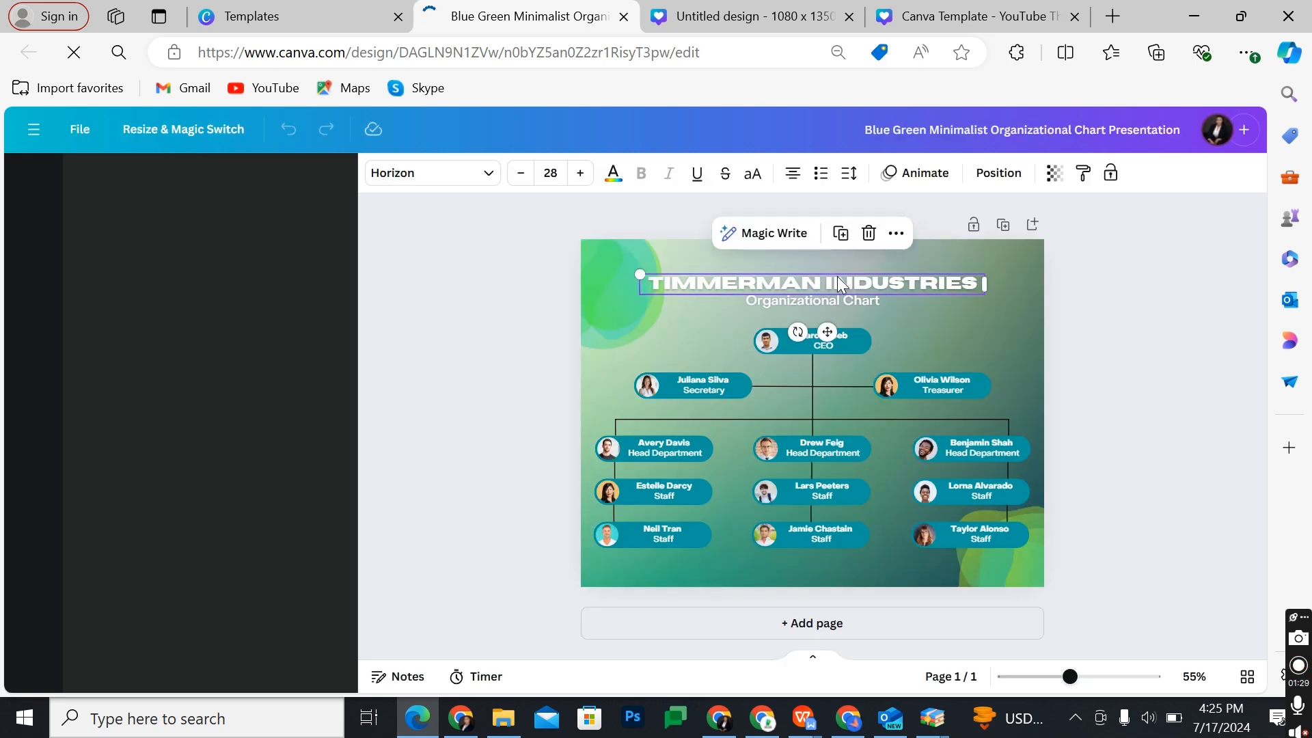
pyautogui.click(838, 276)
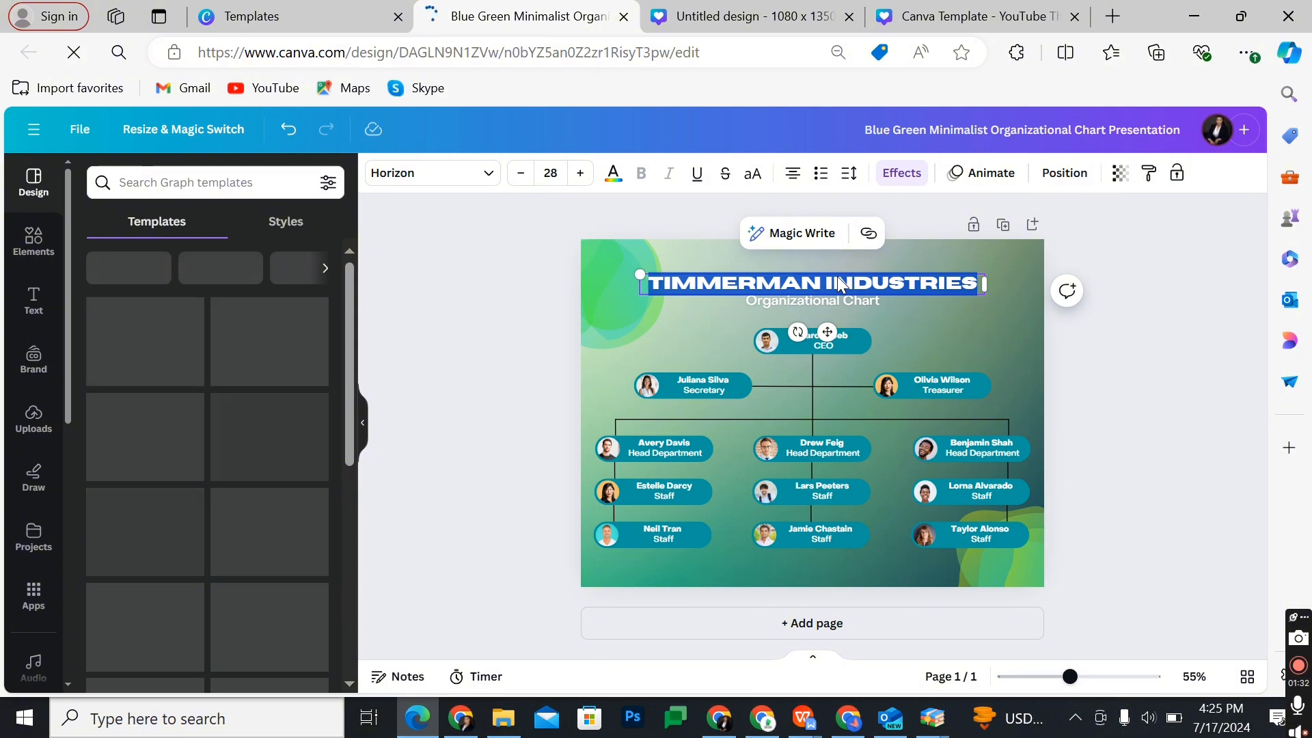
pyautogui.write('BEE')
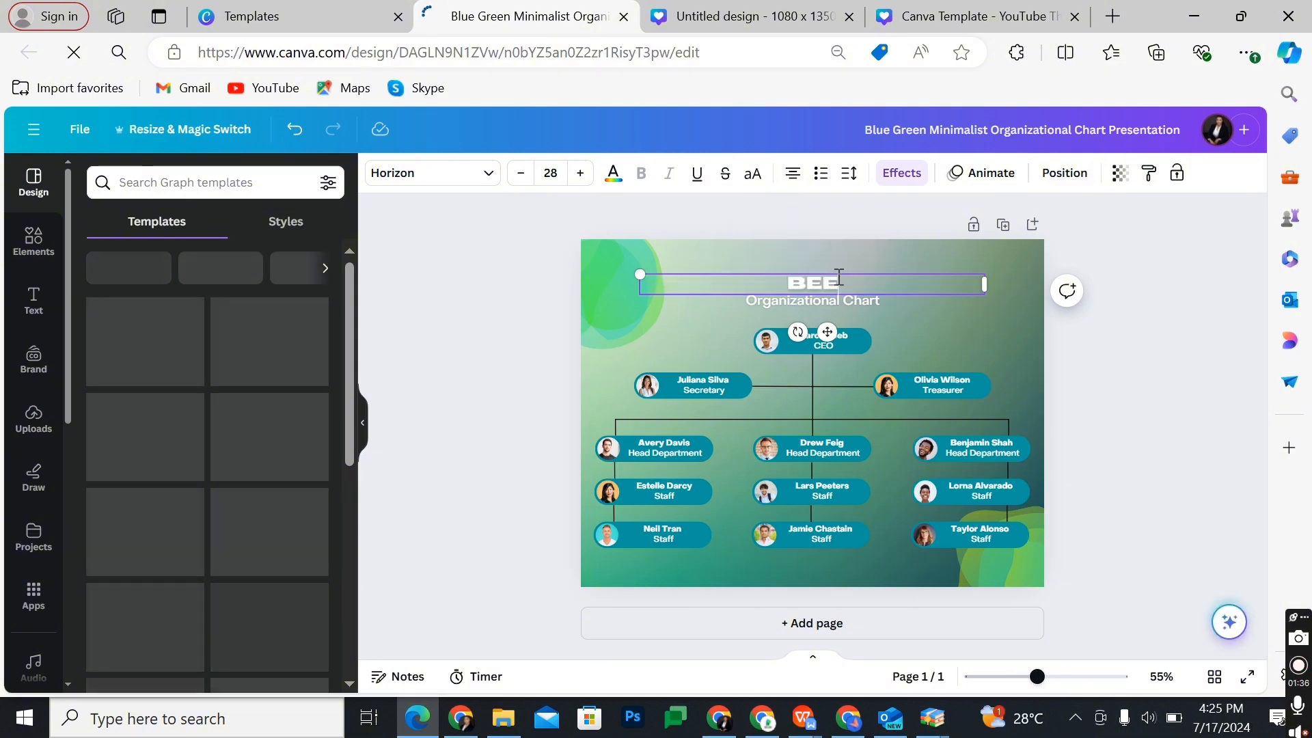
pyautogui.write(' HIVE')
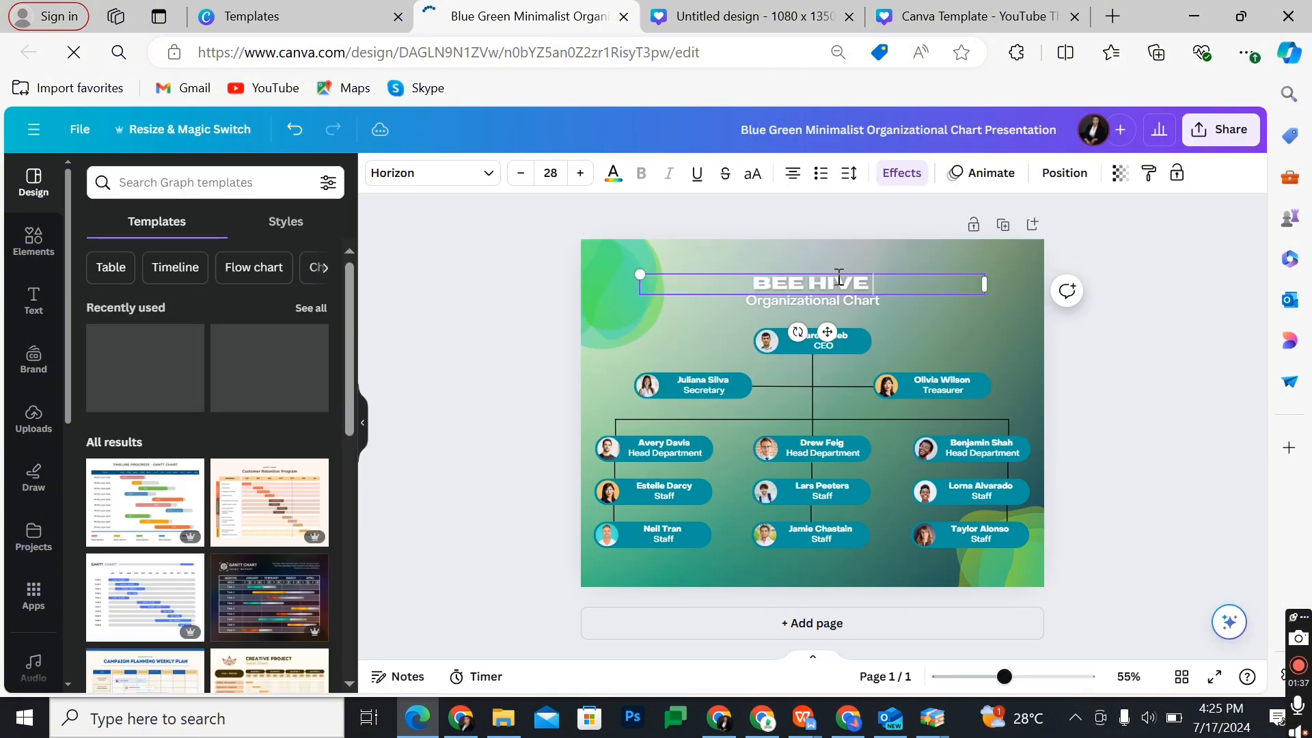
pyautogui.write(' HOM')
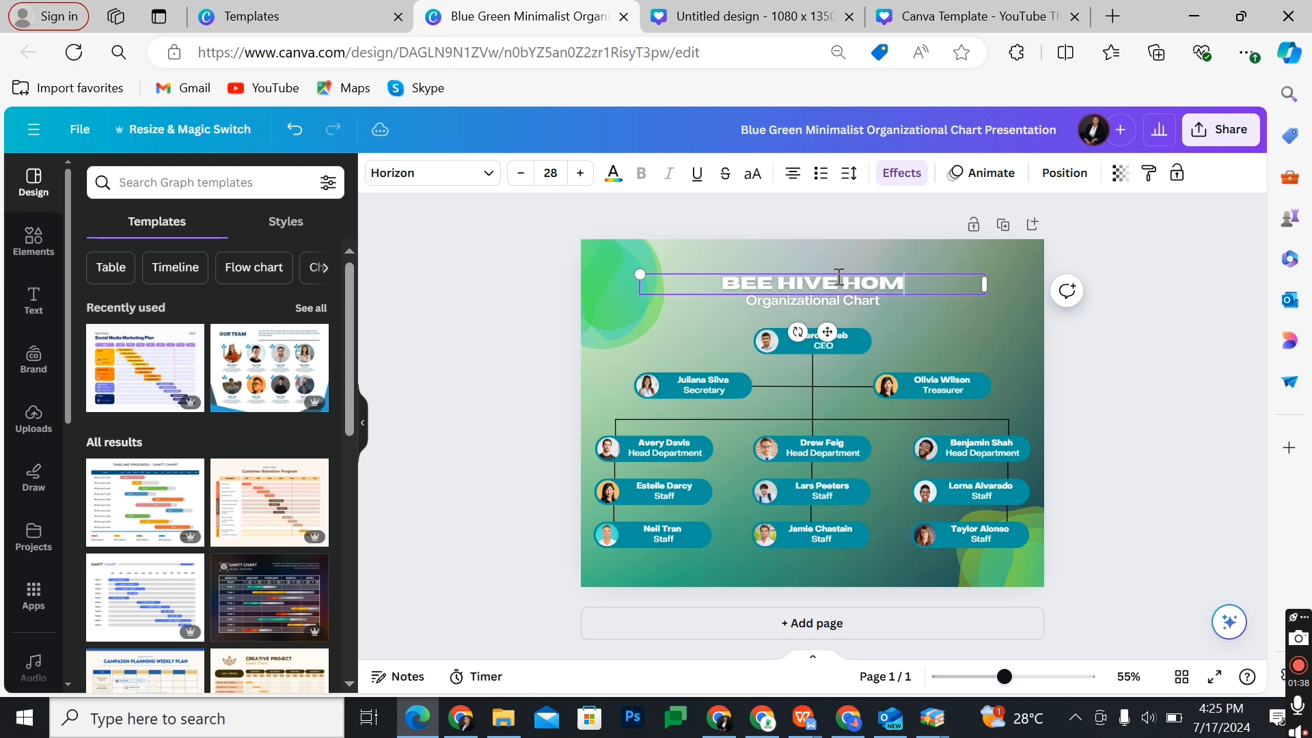
pyautogui.write('ES')
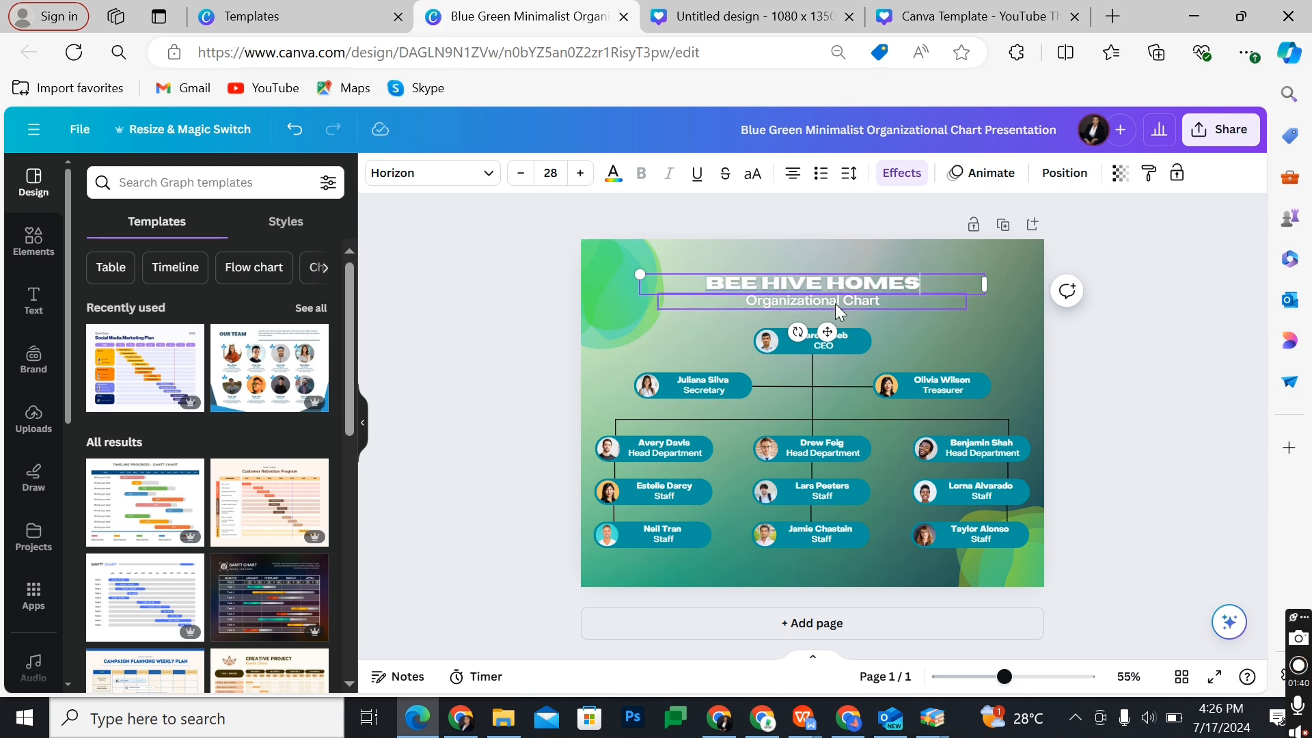
# Step: Select the CEO's picture and look through the uploaded images for a replacement
pyautogui.click(767, 343)
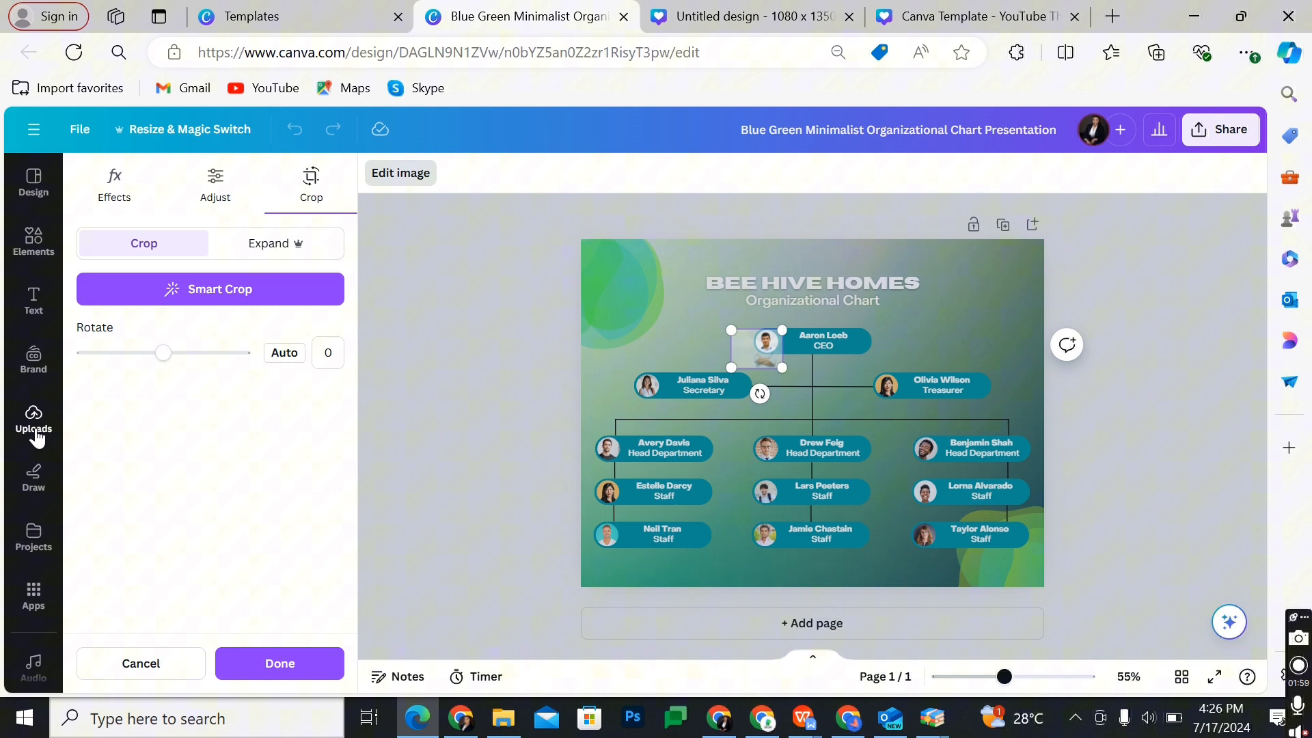
pyautogui.click(34, 429)
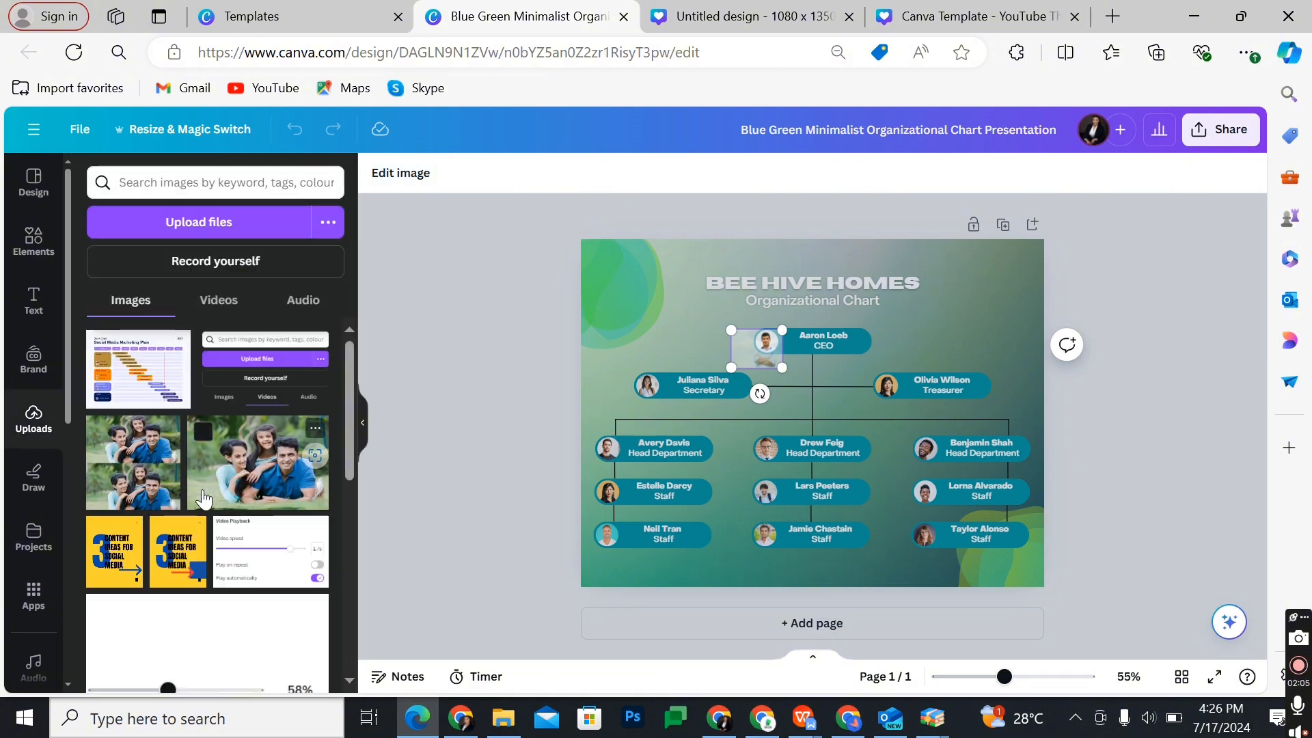
pyautogui.scroll(-10, 203, 498)
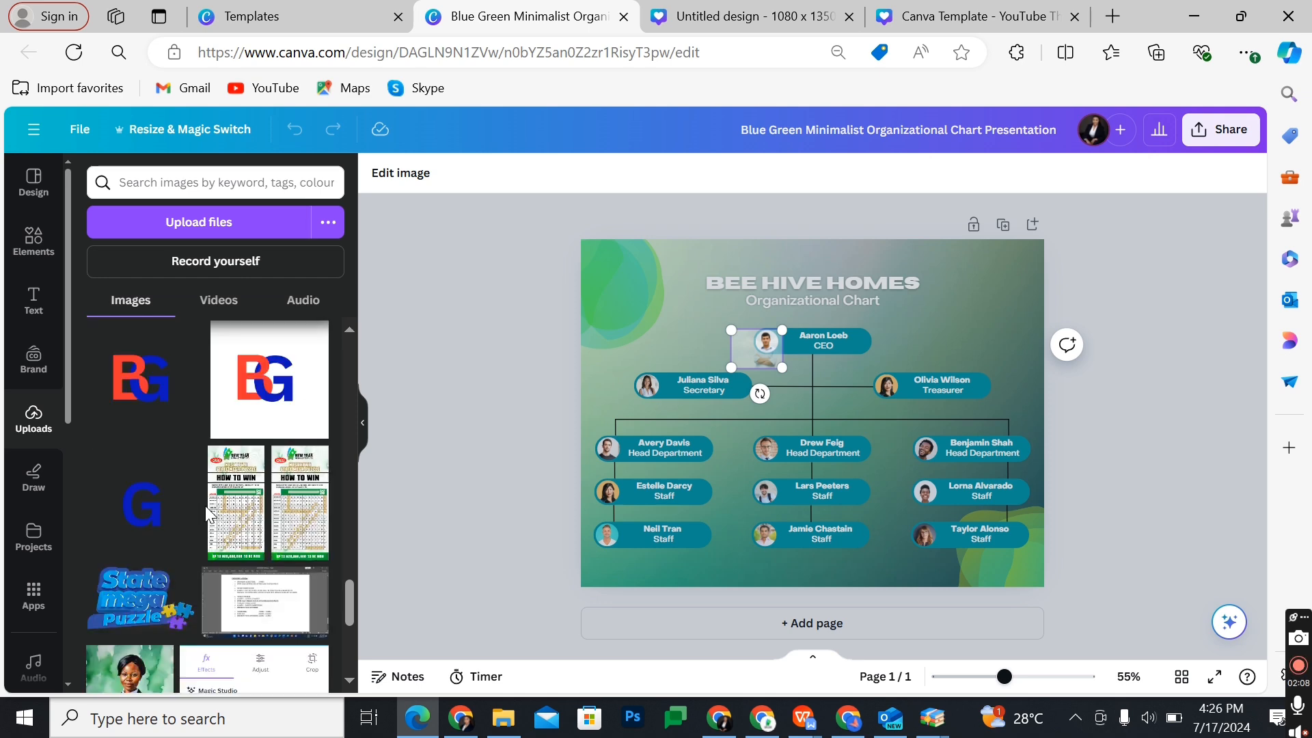
pyautogui.scroll(-4, 205, 505)
pyautogui.scroll(-3, 205, 505)
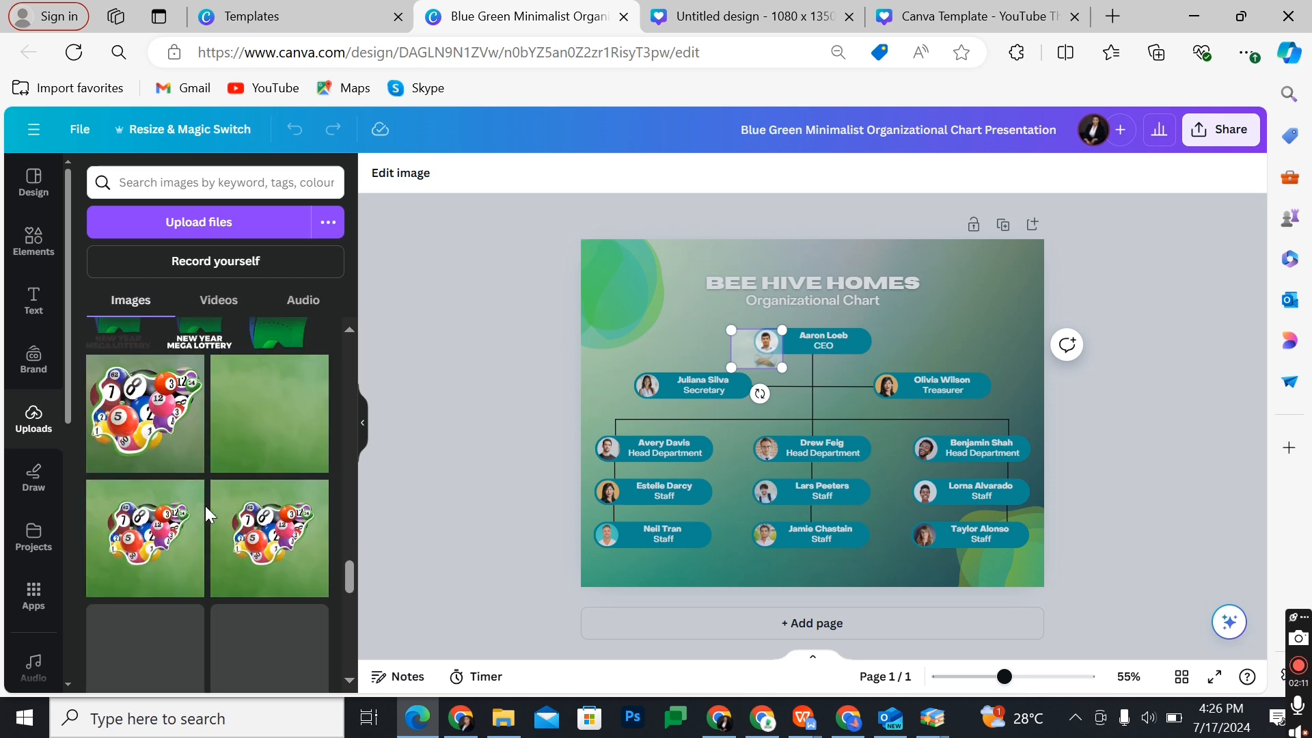
pyautogui.scroll(5, 205, 513)
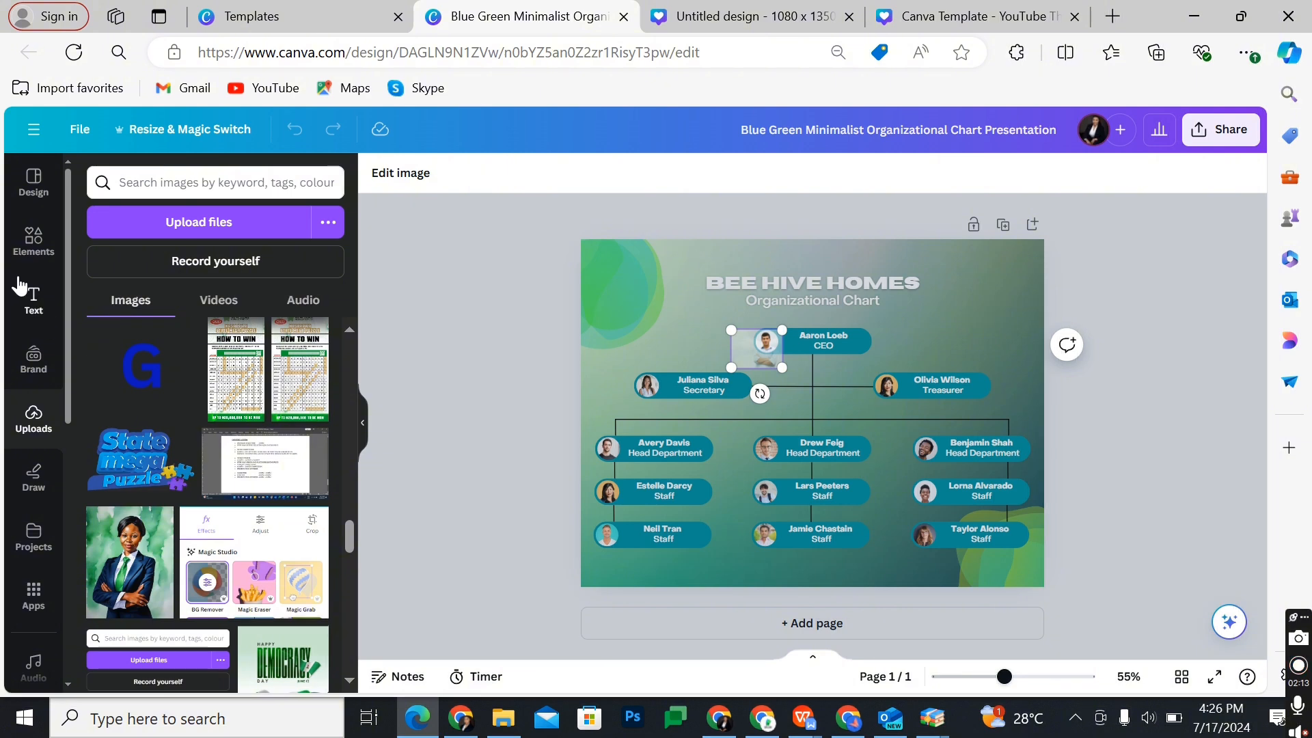
# Step: Search the elements for "image" and place the temple tower photo in the CEO's round picture frame
pyautogui.click(33, 242)
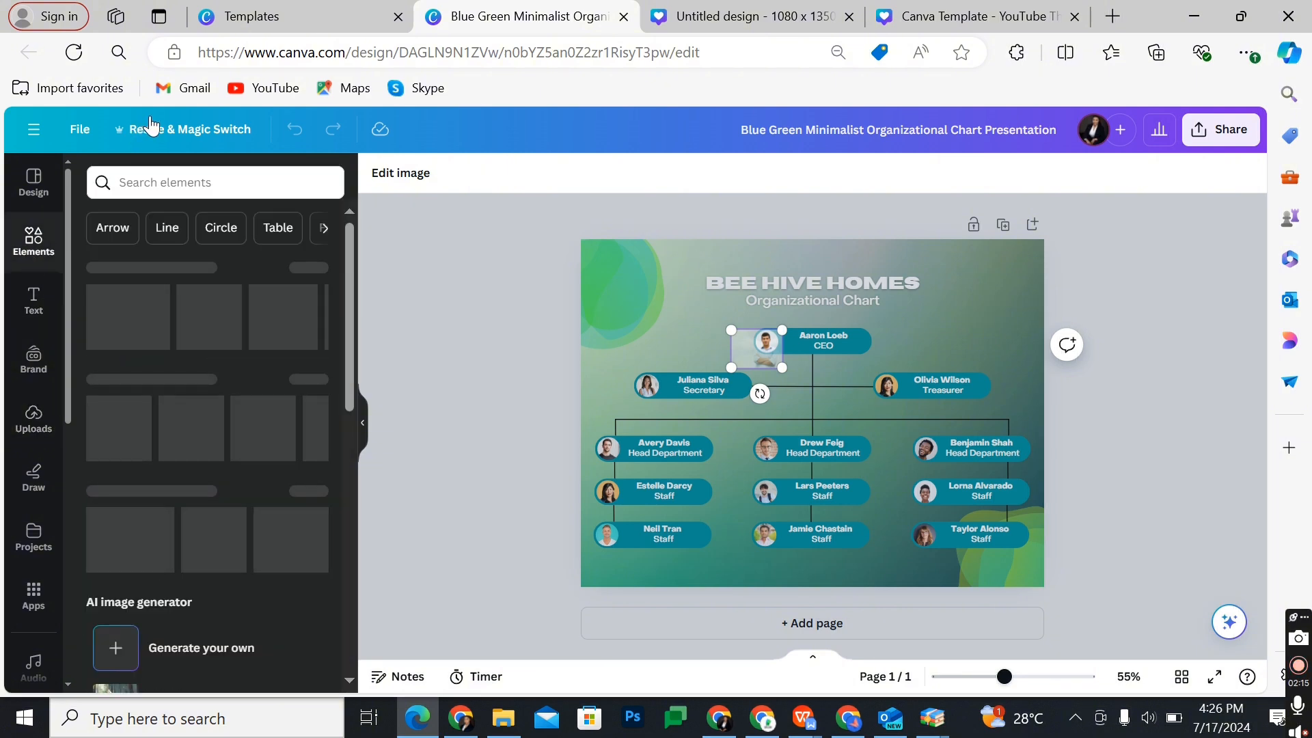
pyautogui.click(169, 182)
pyautogui.write('im')
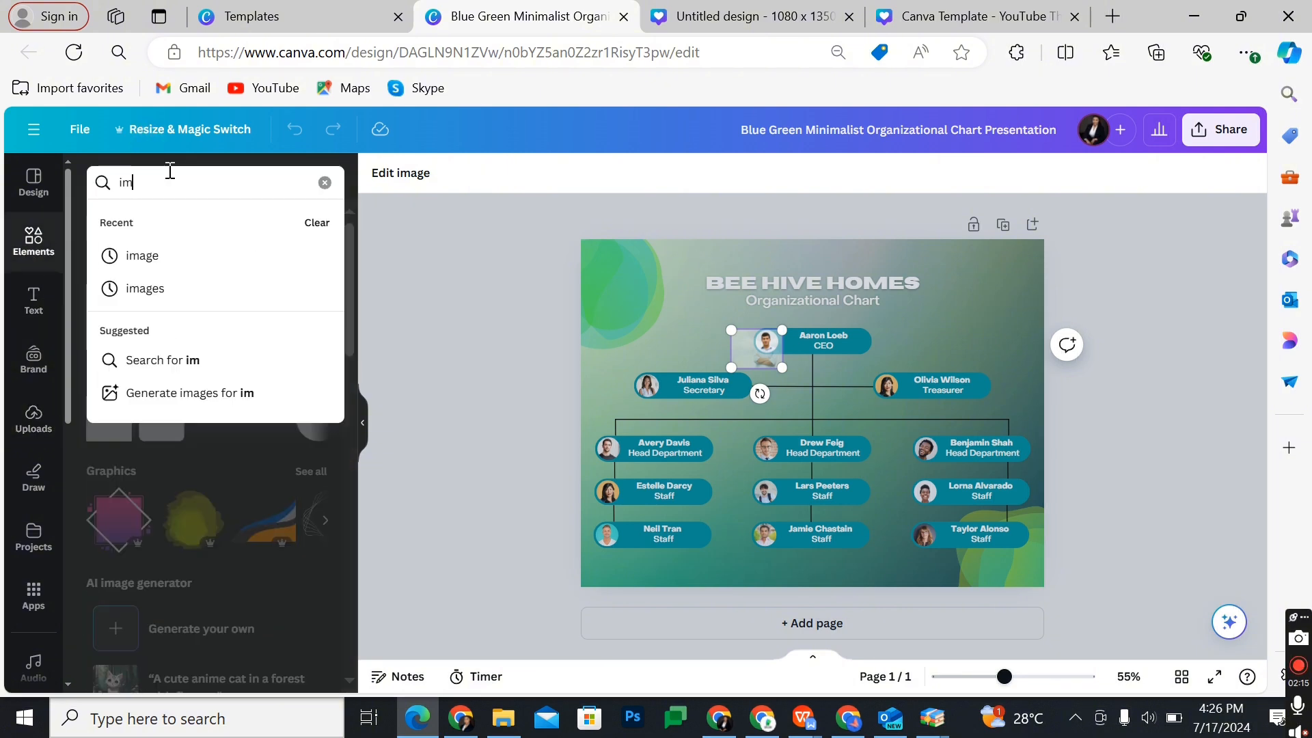
pyautogui.write('age')
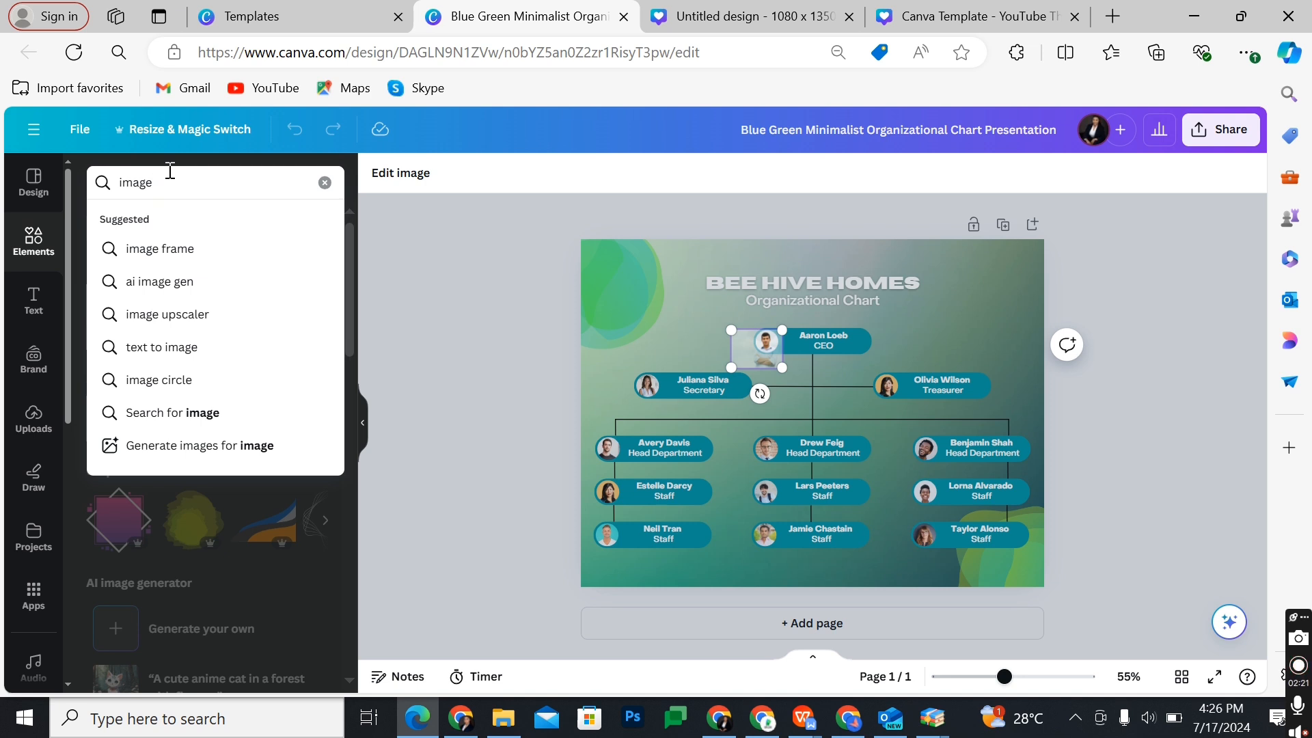
pyautogui.press('Return')
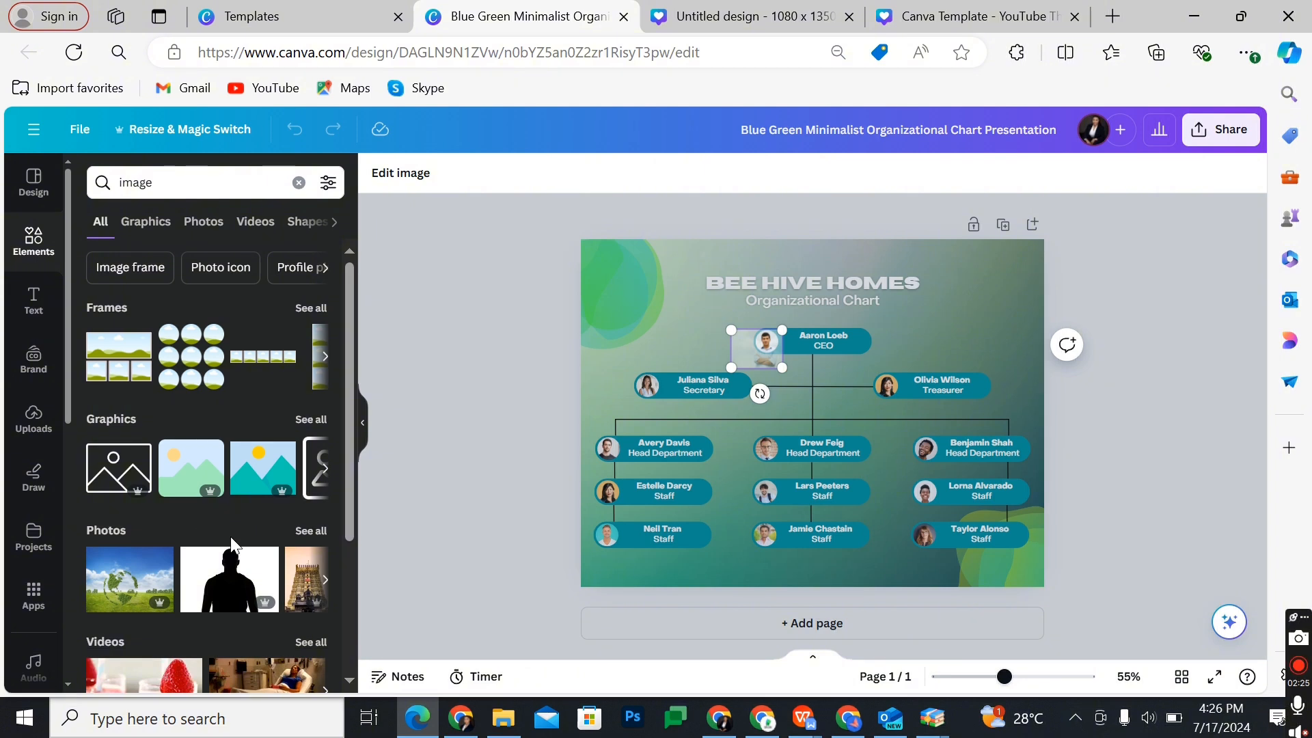
pyautogui.scroll(-3, 230, 536)
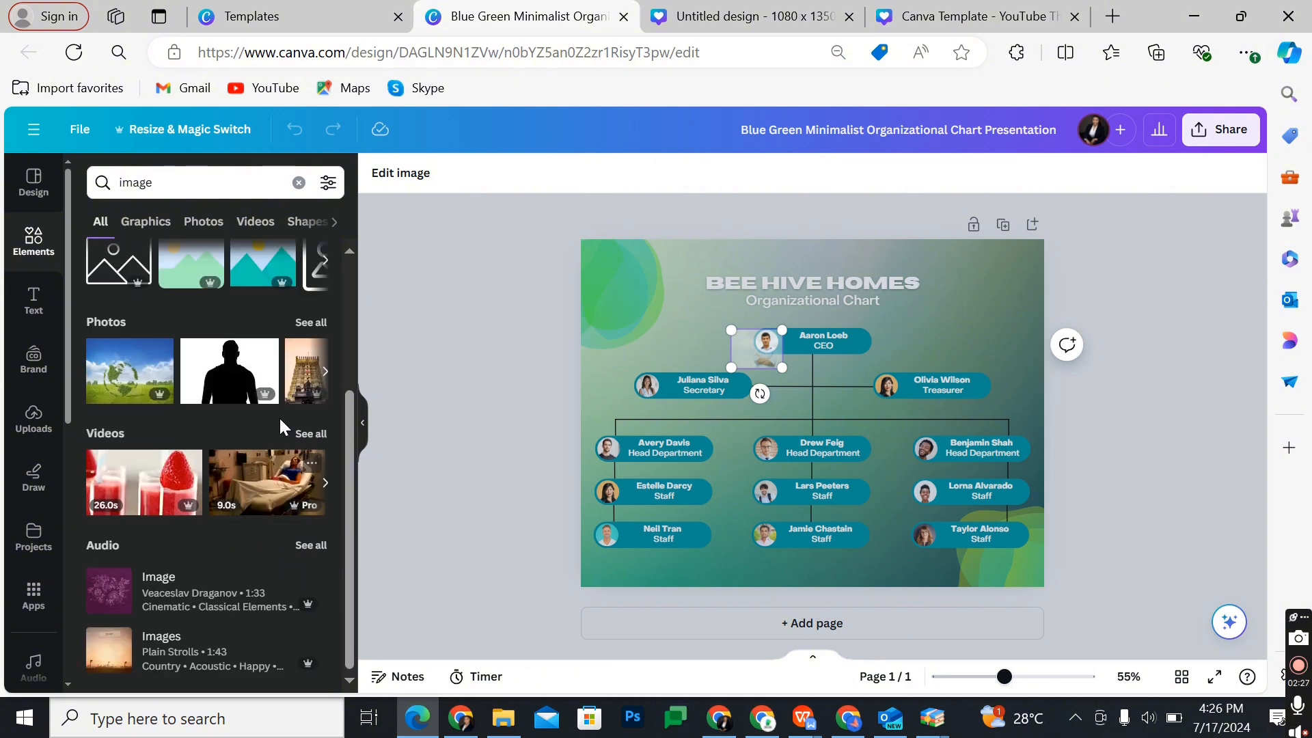
pyautogui.click(305, 376)
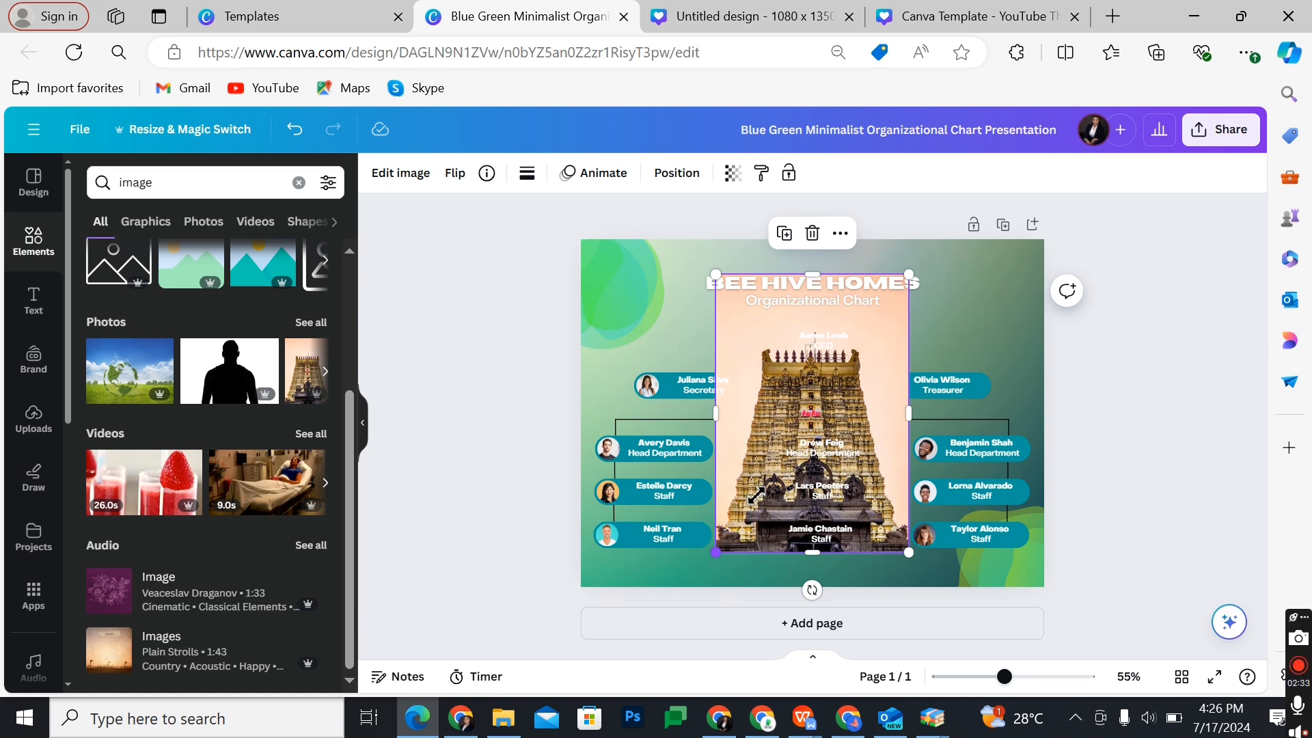
pyautogui.moveTo(717, 550); pyautogui.dragTo(767, 341)
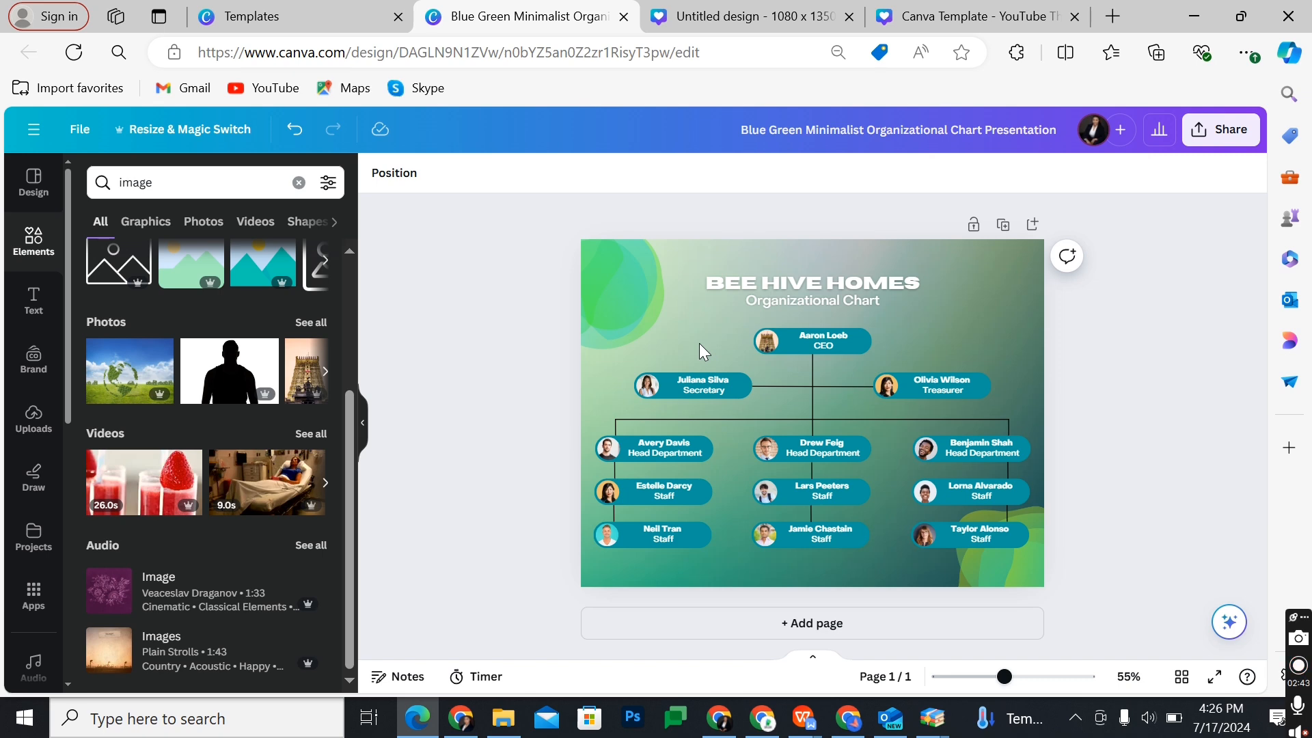
# Step: Set the CEO name's font to Space Mono and apply the change to all Object Sans text in the chart
pyautogui.click(825, 335)
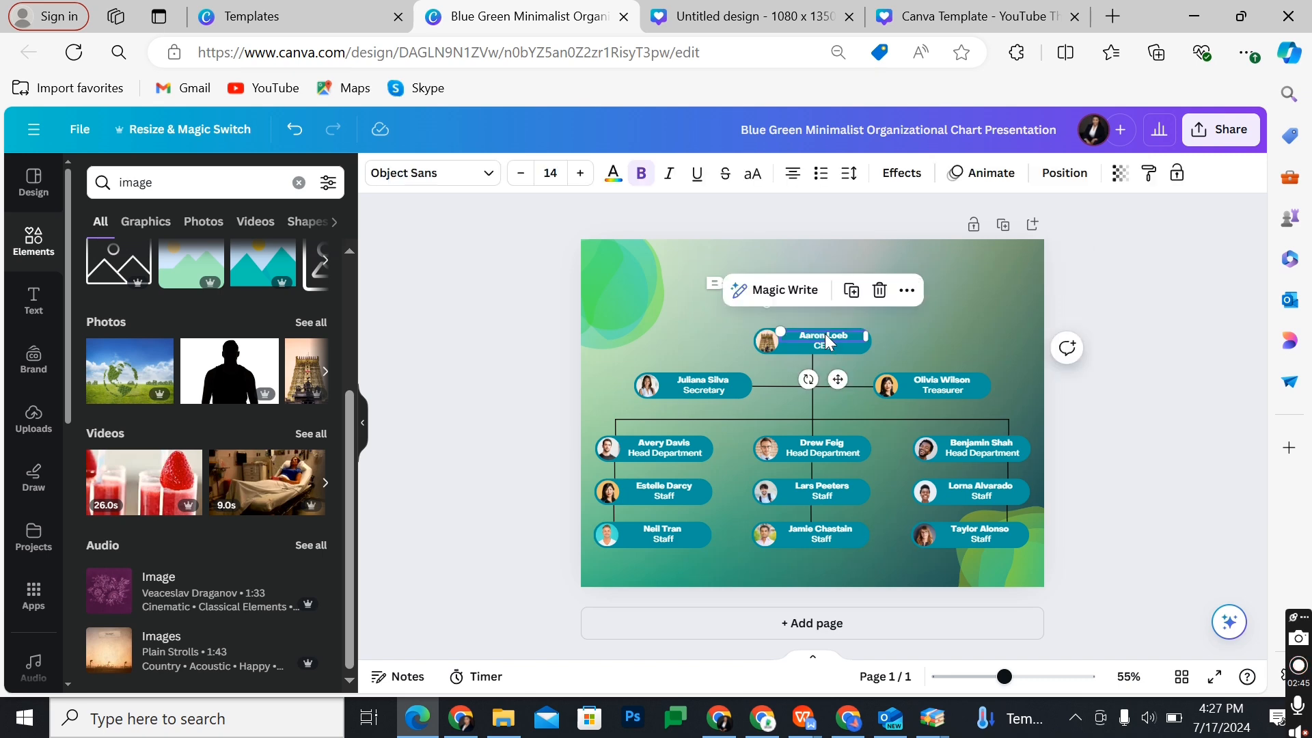
pyautogui.click(488, 174)
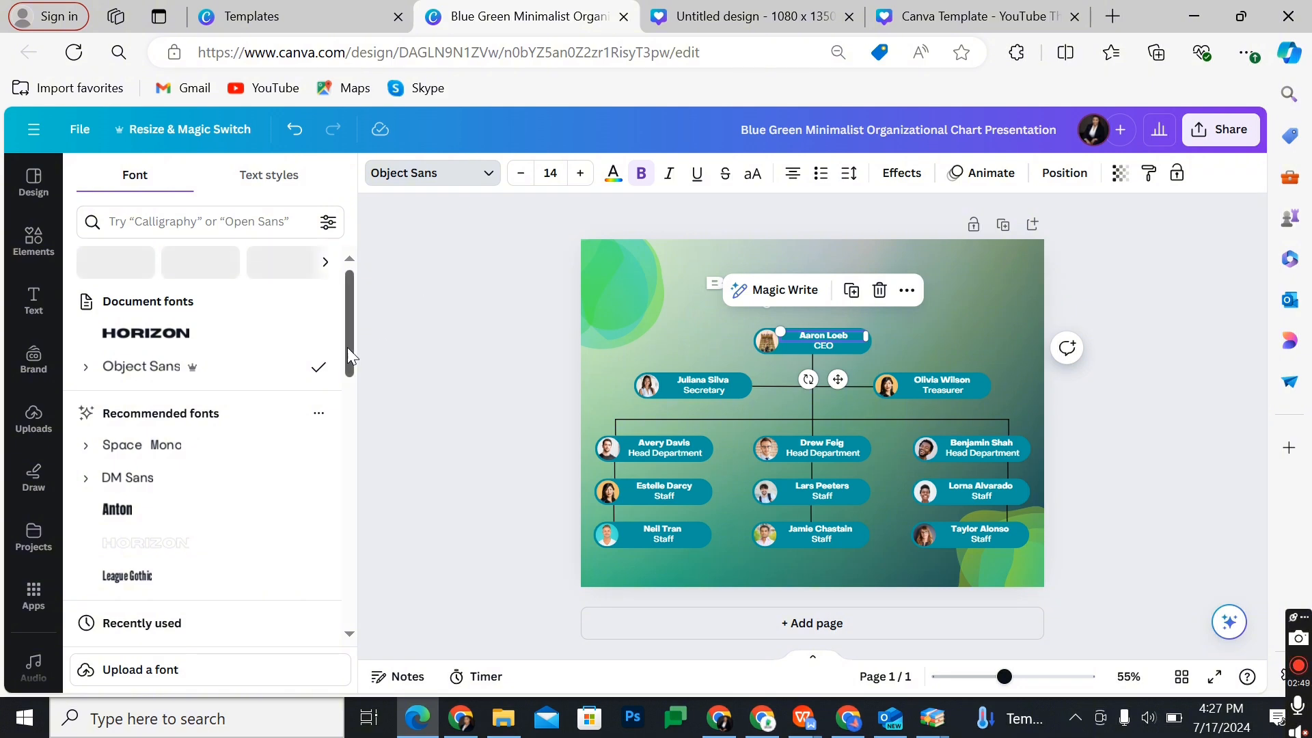
pyautogui.click(197, 459)
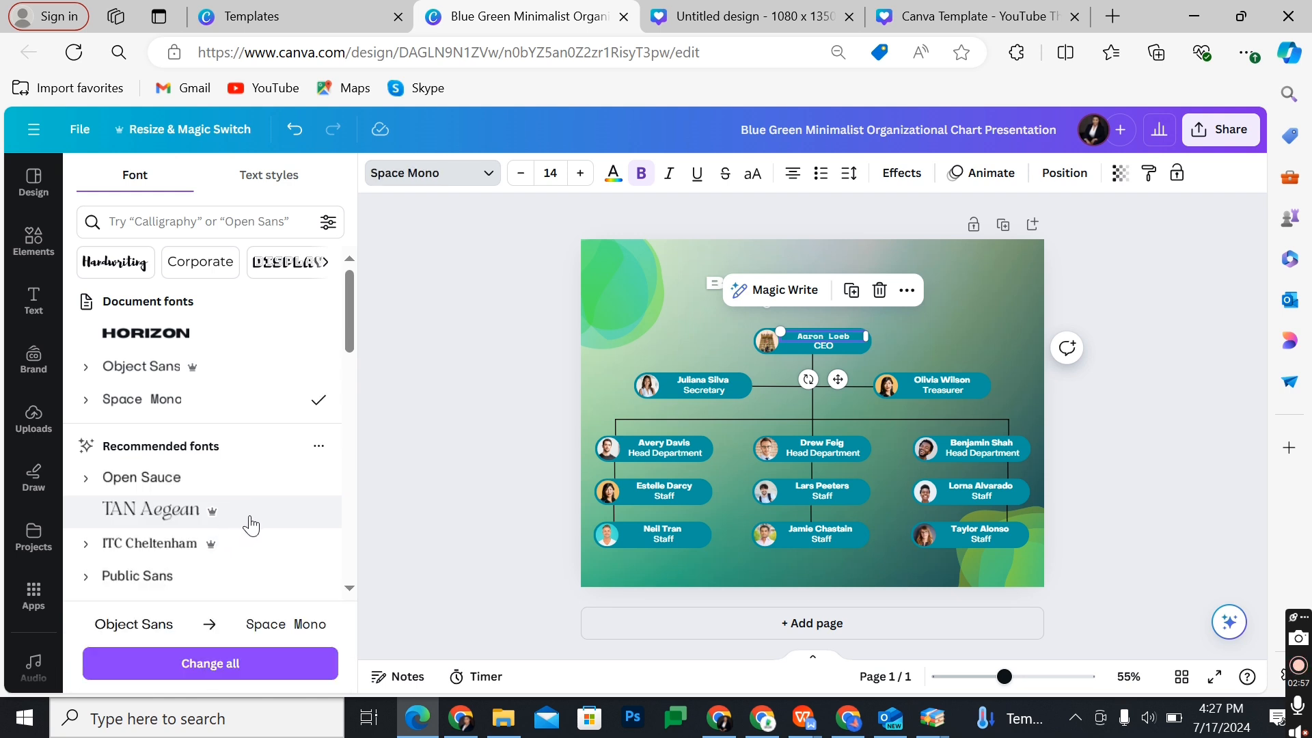
pyautogui.click(216, 666)
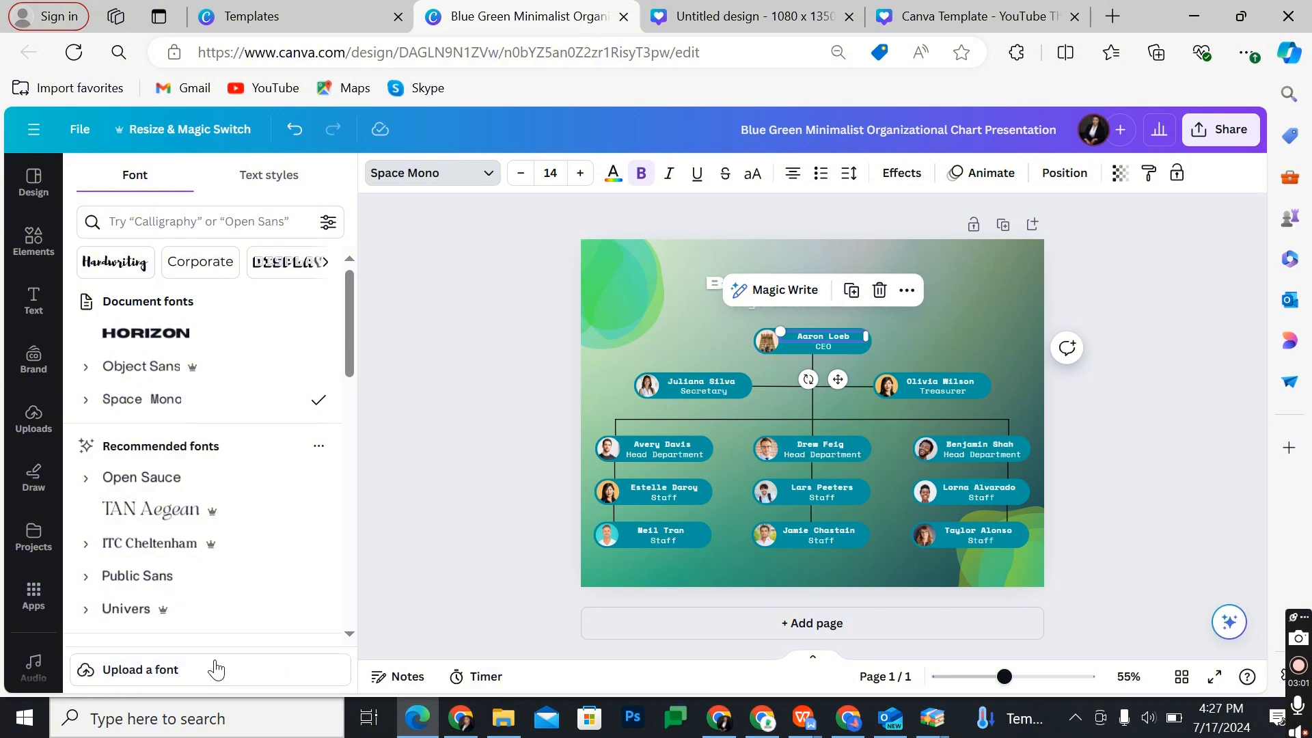
pyautogui.click(499, 476)
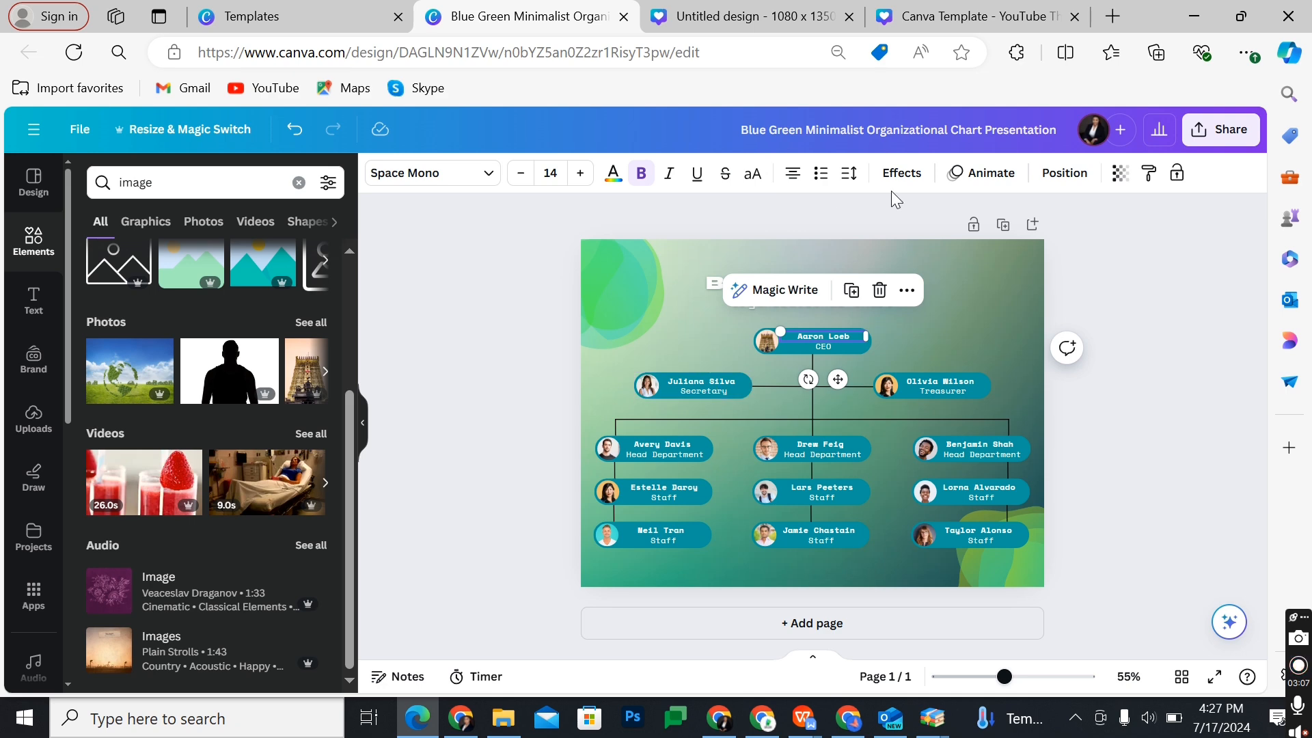
# Step: Add the photo of the green globe over a meadow and make it the page's background
pyautogui.click(1008, 281)
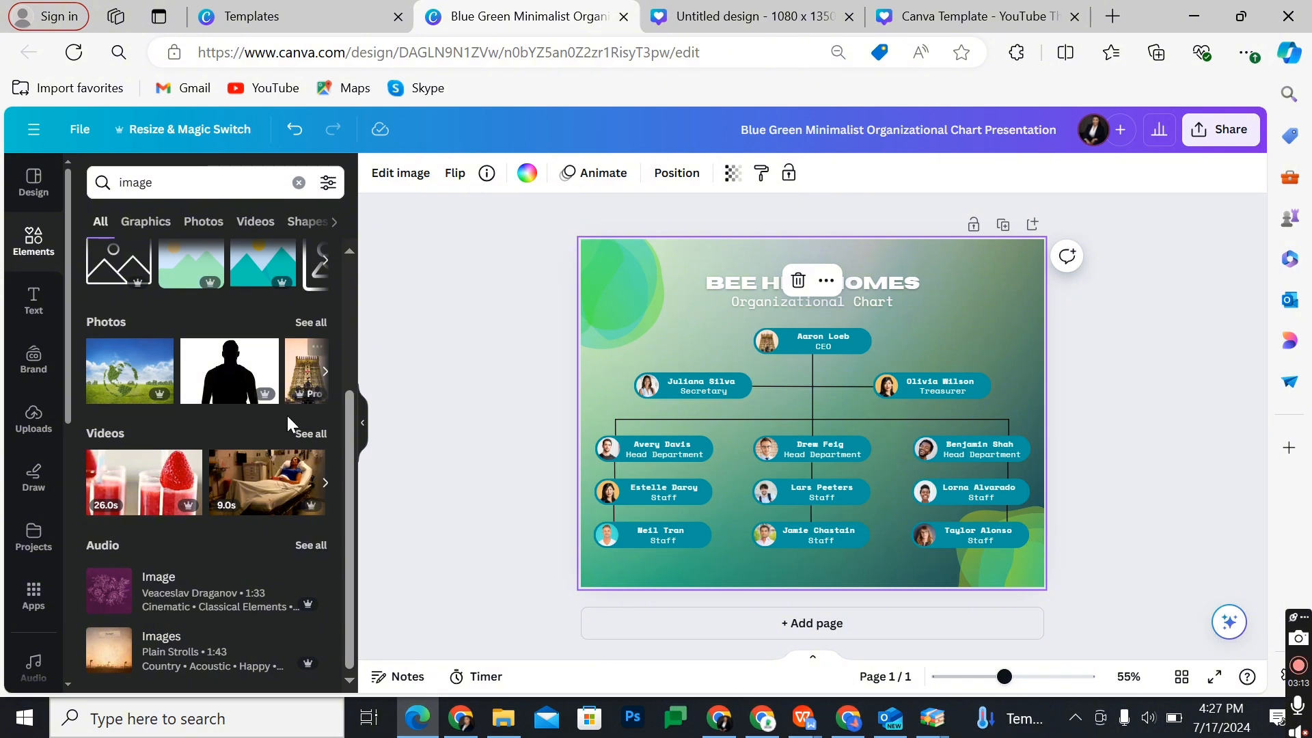
pyautogui.click(162, 383)
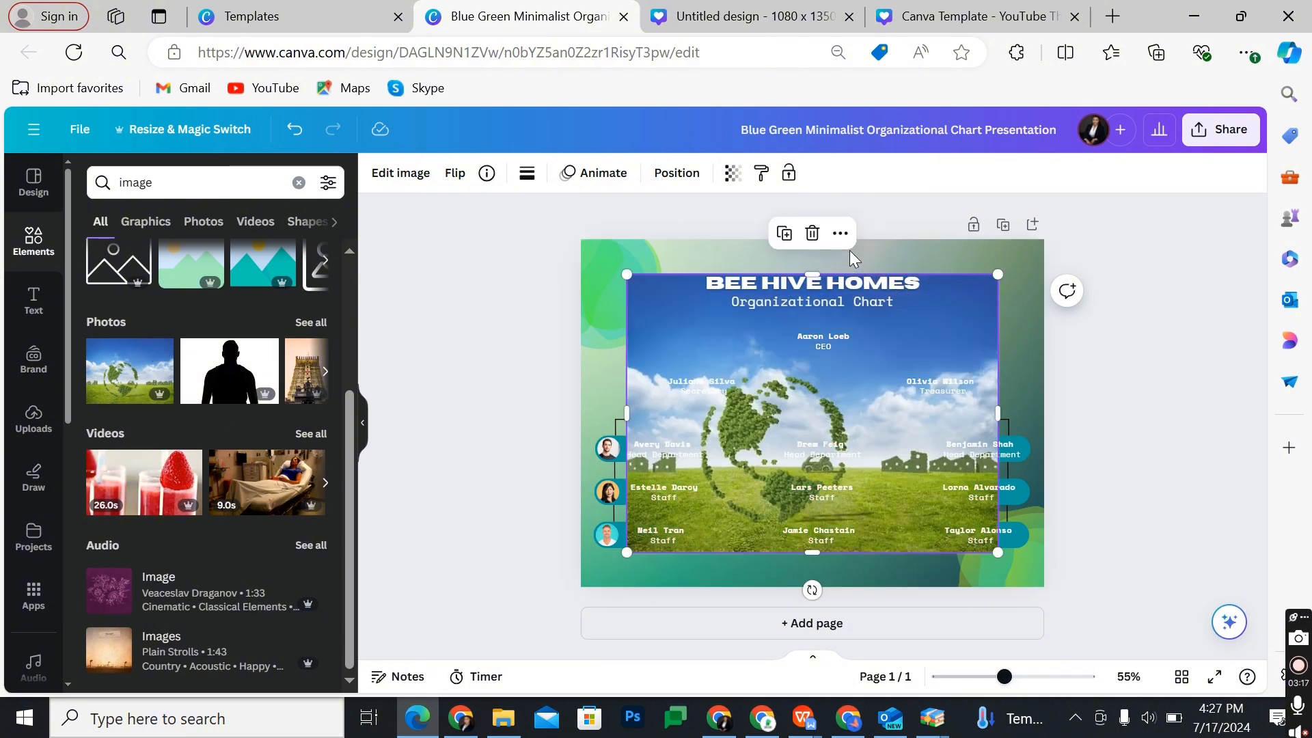
pyautogui.click(840, 235)
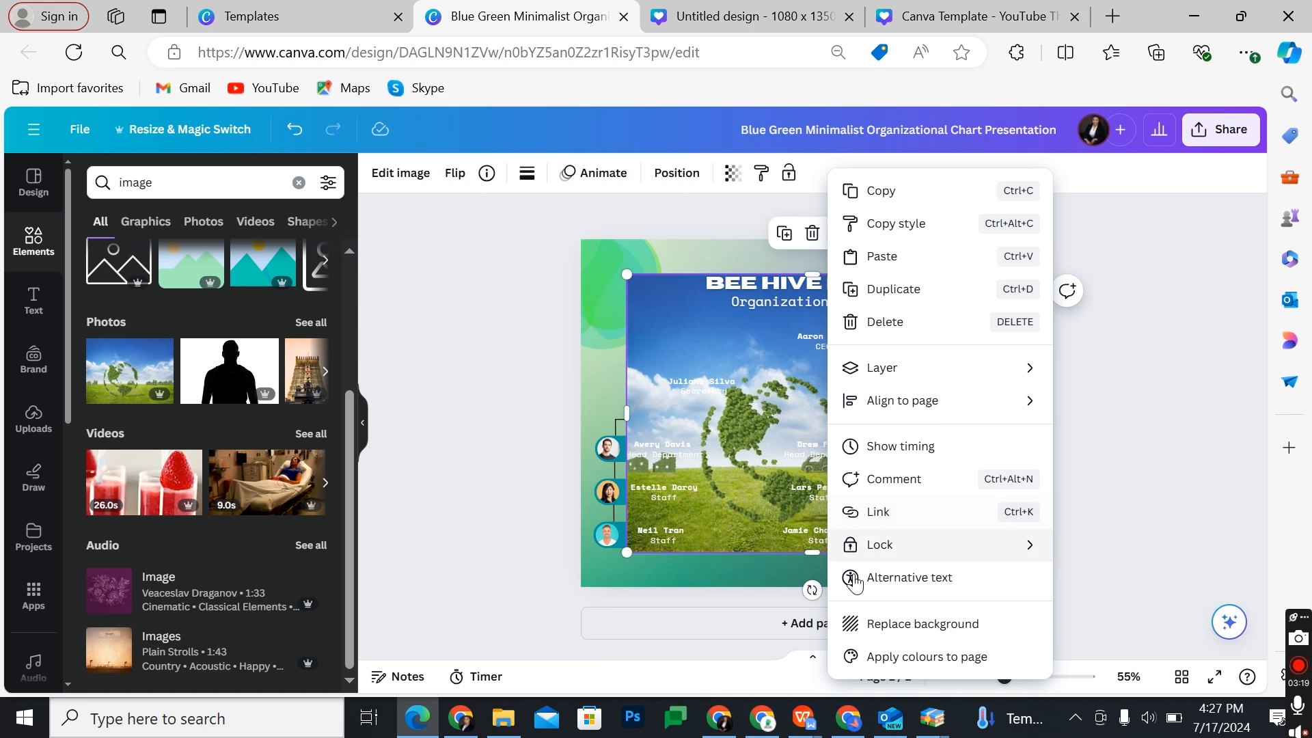
pyautogui.click(868, 625)
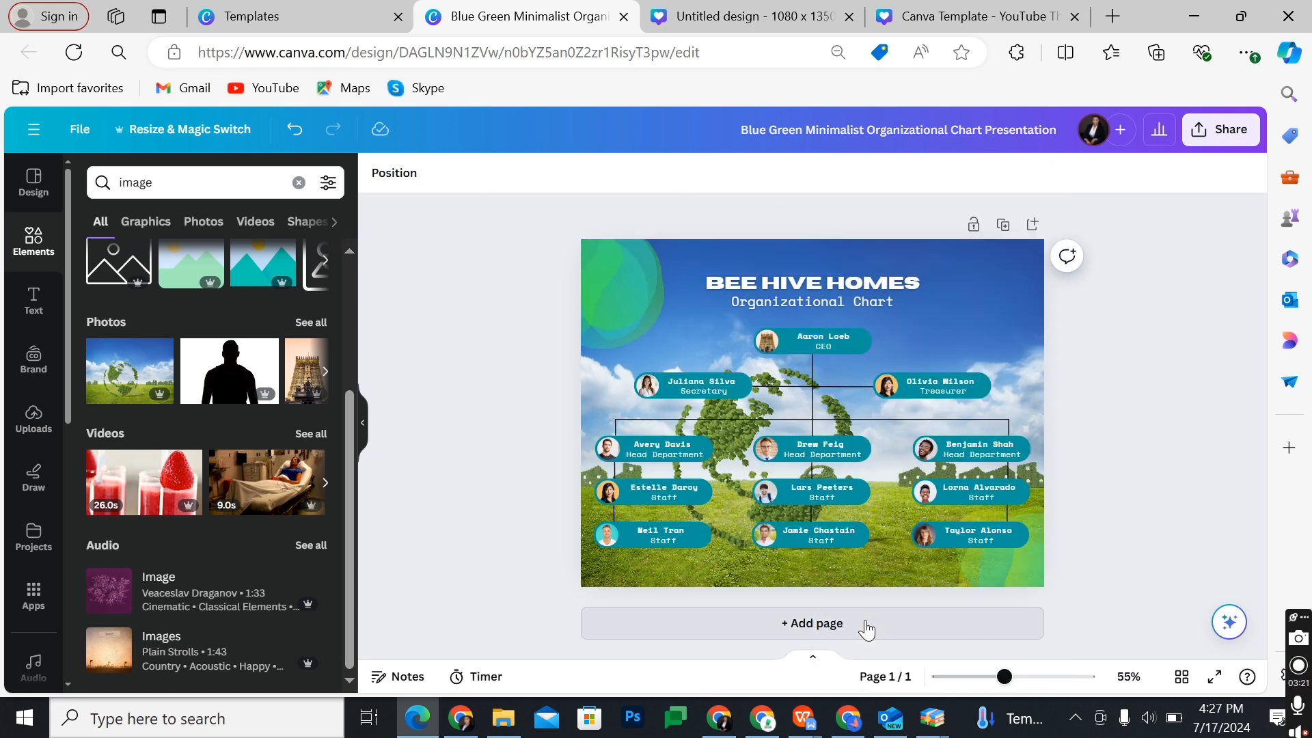